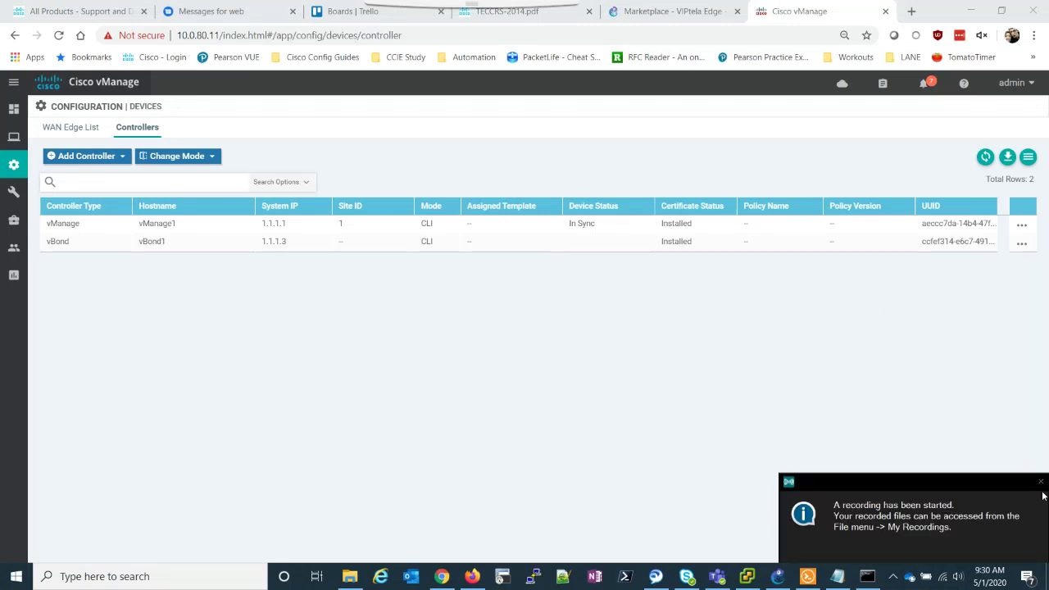
Dismiss the recording notice and bring up the SD-WAN-LAB topology in GNS3.
{"action": "left_click", "coordinate": [1041, 482]}
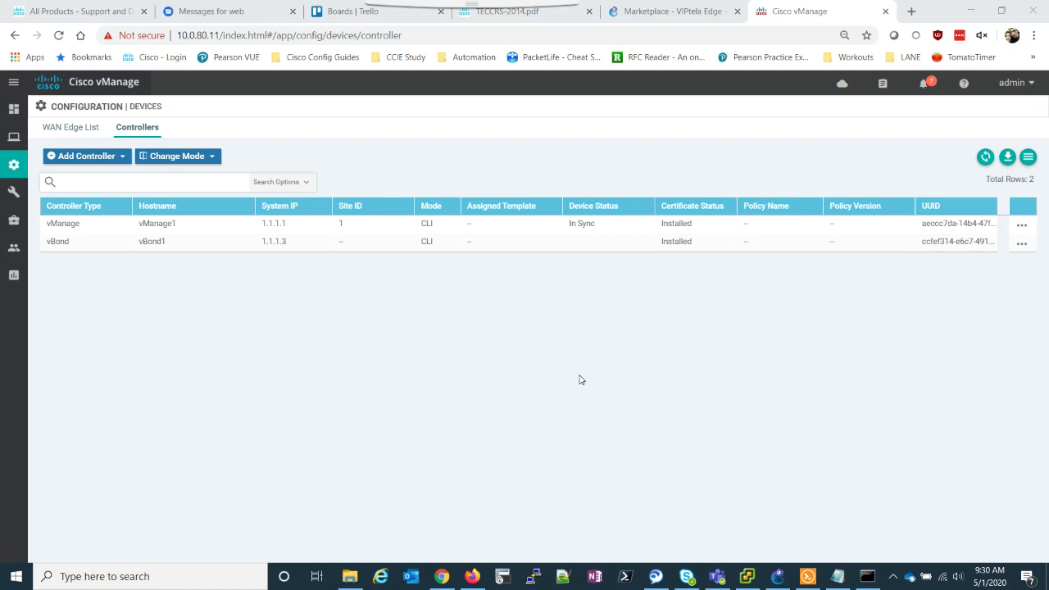
{"action": "left_click", "coordinate": [777, 576]}
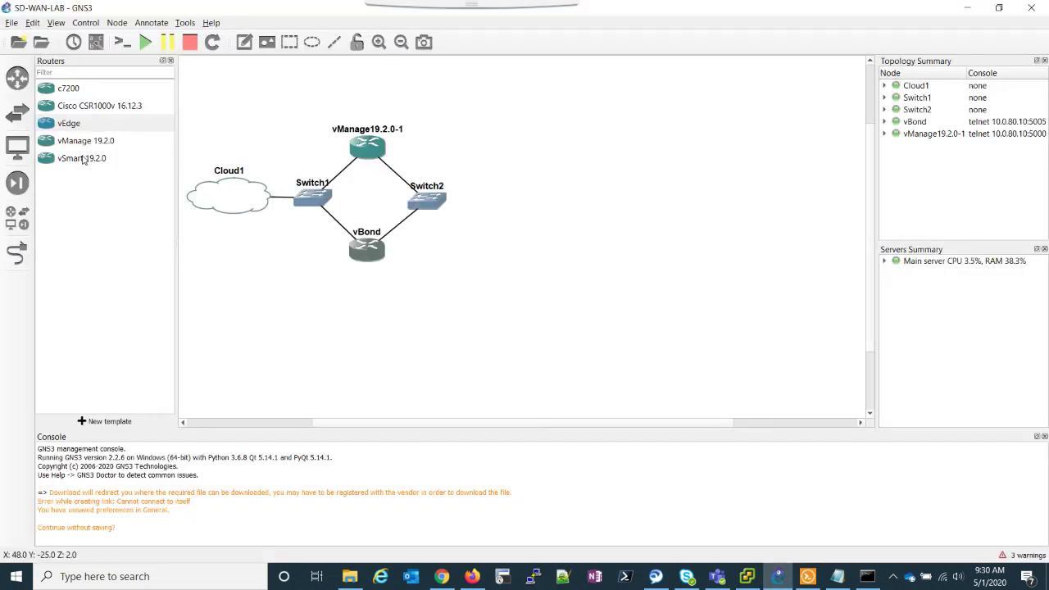
Place a vSmart 19.2.0 router on the canvas between Switch1 and Switch2.
{"action": "left_click", "coordinate": [12, 23]}
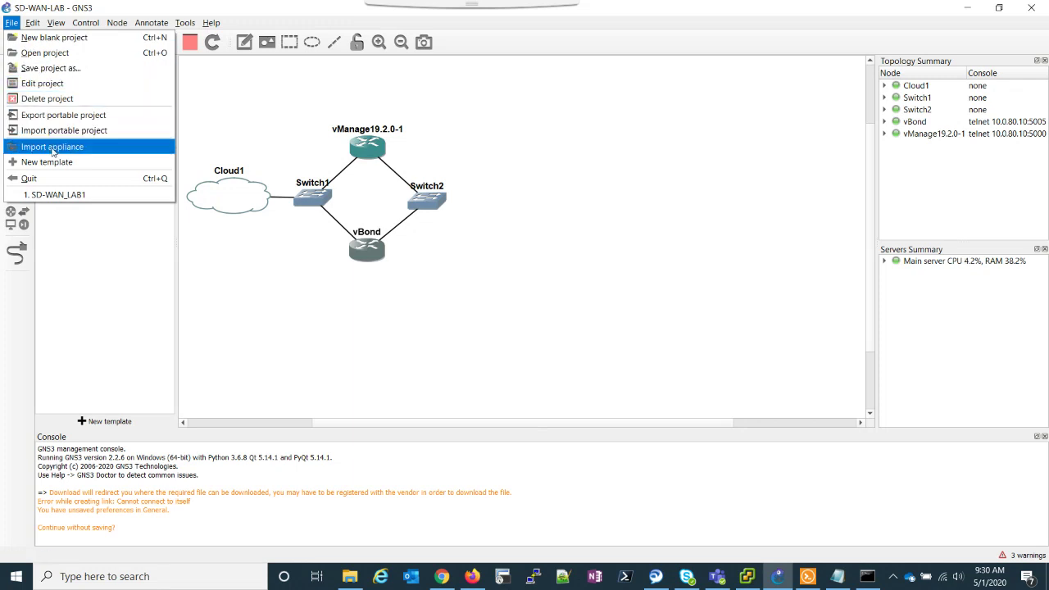
{"action": "left_click", "coordinate": [440, 576]}
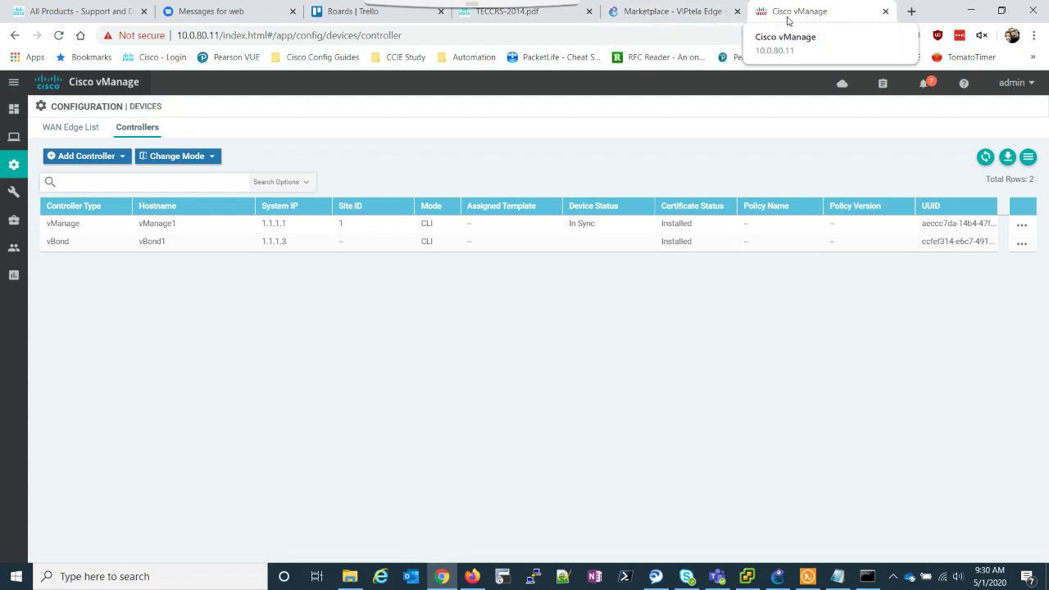
{"action": "left_click", "coordinate": [972, 10]}
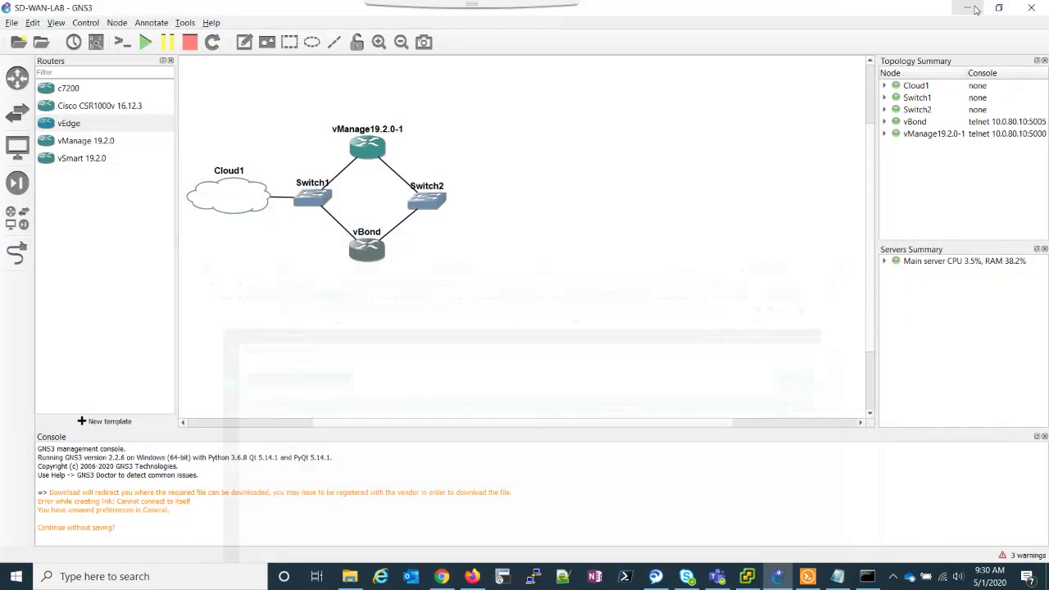
{"action": "left_click", "coordinate": [90, 162]}
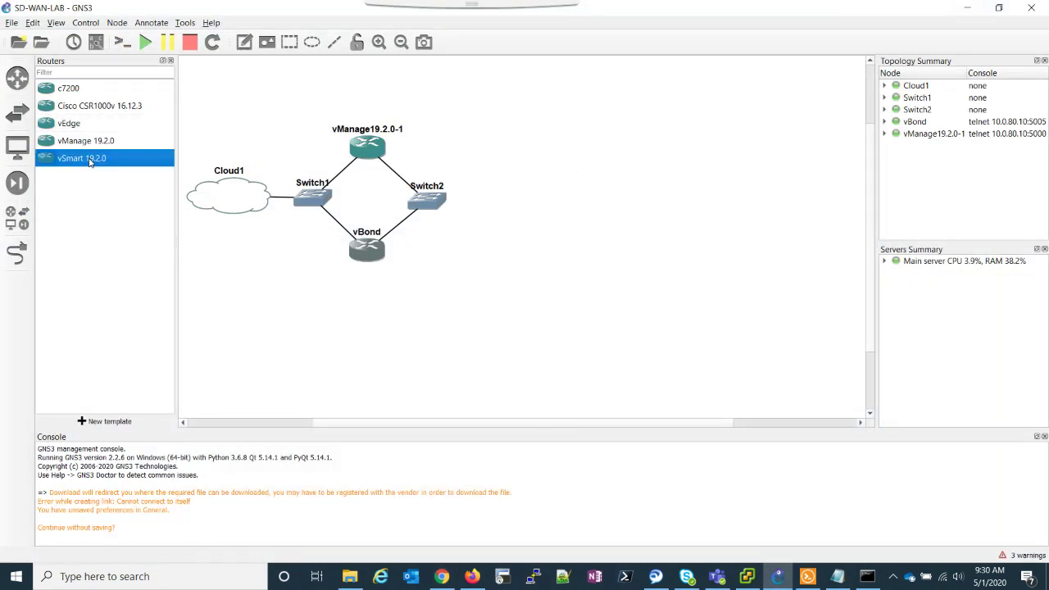
{"action": "left_click_drag", "start_coordinate": [77, 163], "coordinate": [359, 201]}
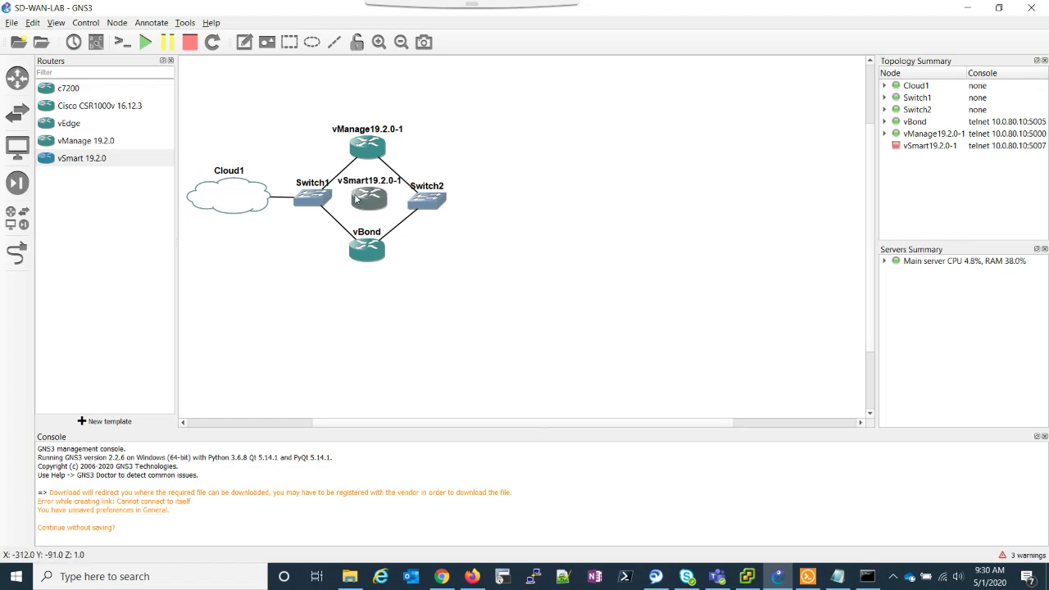
Link vSmart Ethernet0 to Switch1 and vSmart Ethernet1 to Switch2 Ethernet2.
{"action": "left_click", "coordinate": [17, 253]}
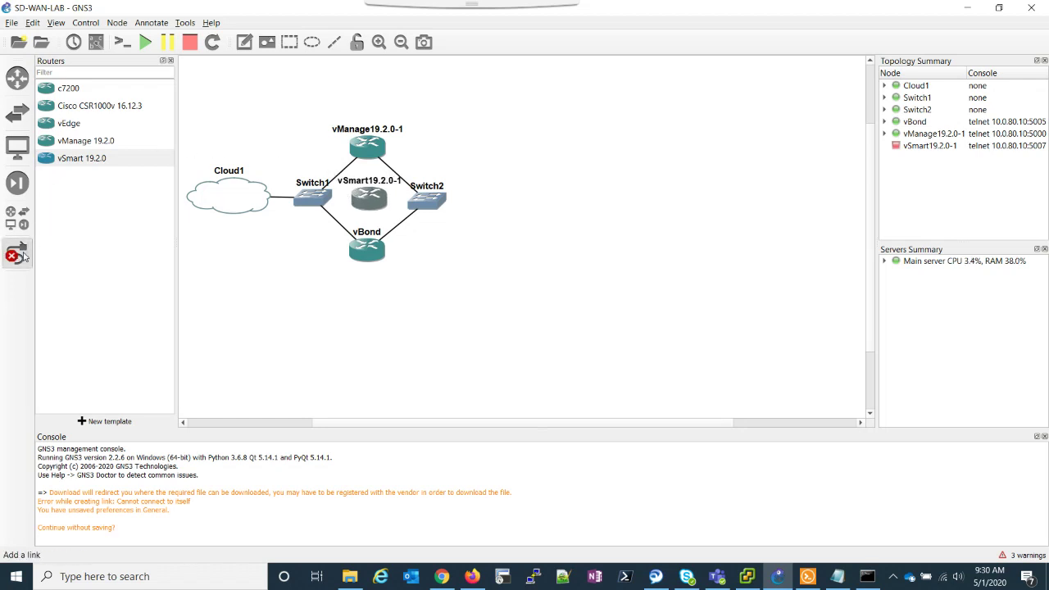
{"action": "left_click", "coordinate": [365, 197]}
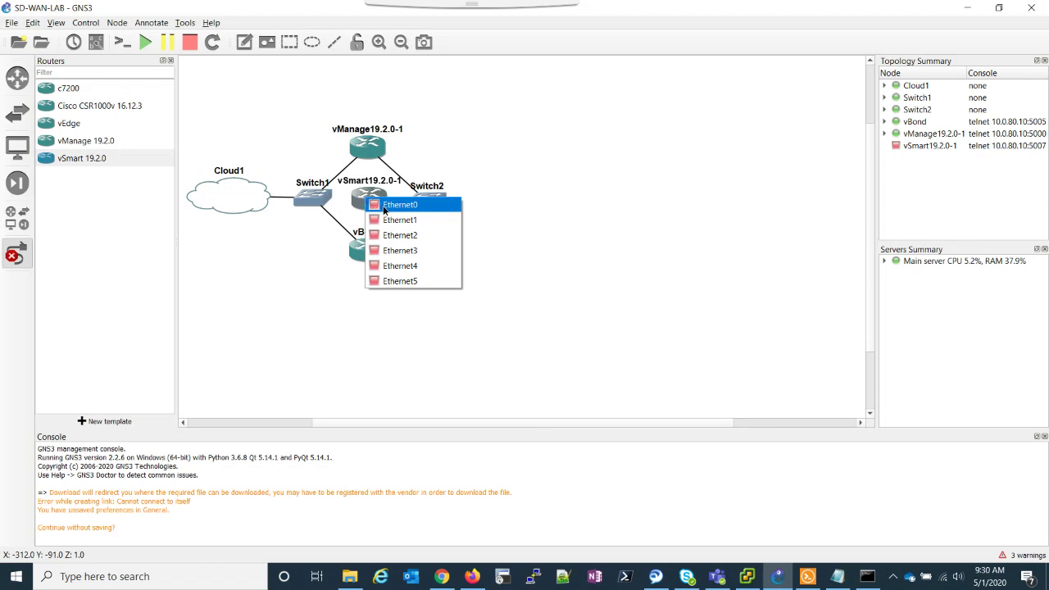
{"action": "left_click", "coordinate": [383, 207]}
{"action": "left_click", "coordinate": [318, 197]}
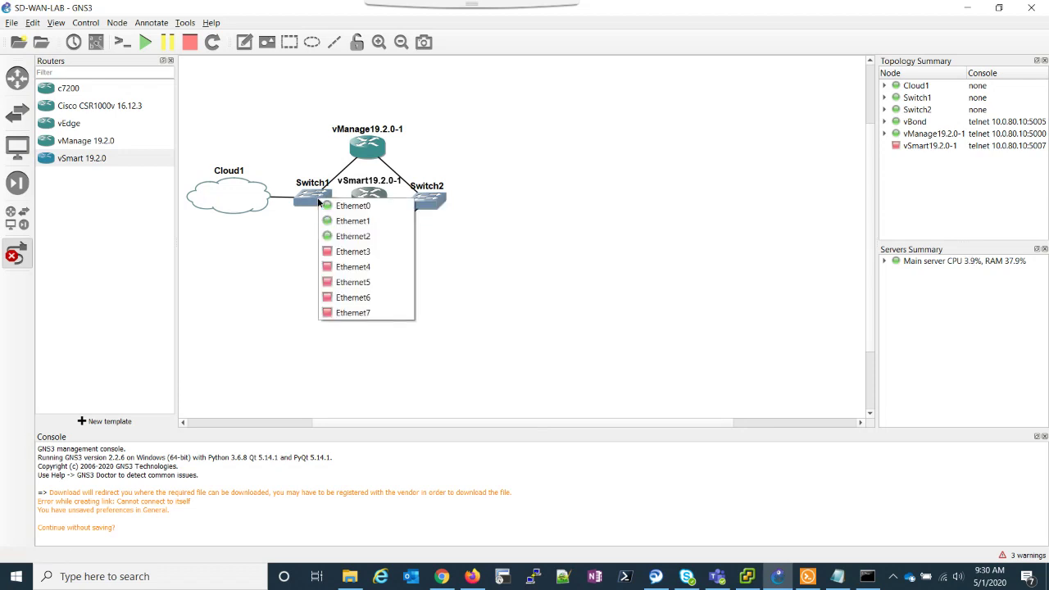
{"action": "left_click", "coordinate": [358, 261]}
{"action": "left_click", "coordinate": [369, 198]}
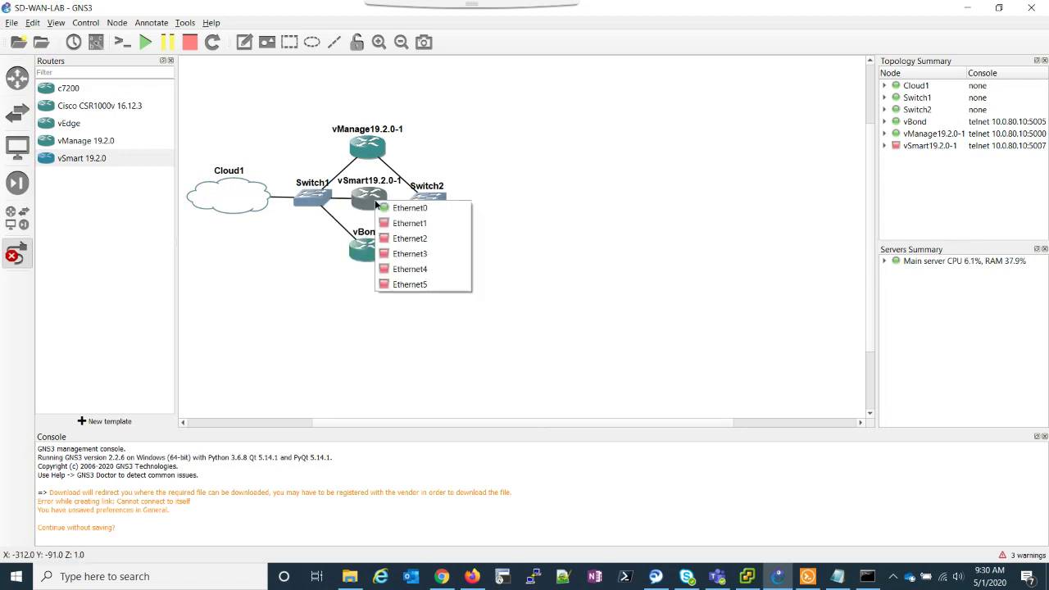
{"action": "left_click", "coordinate": [374, 202]}
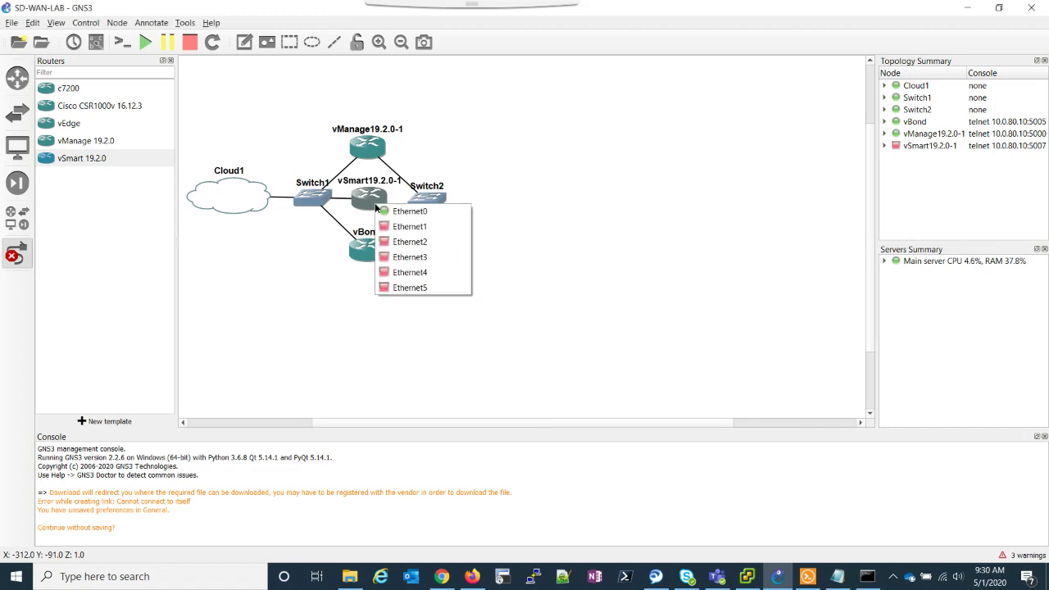
{"action": "left_click", "coordinate": [392, 226]}
{"action": "left_click", "coordinate": [418, 203]}
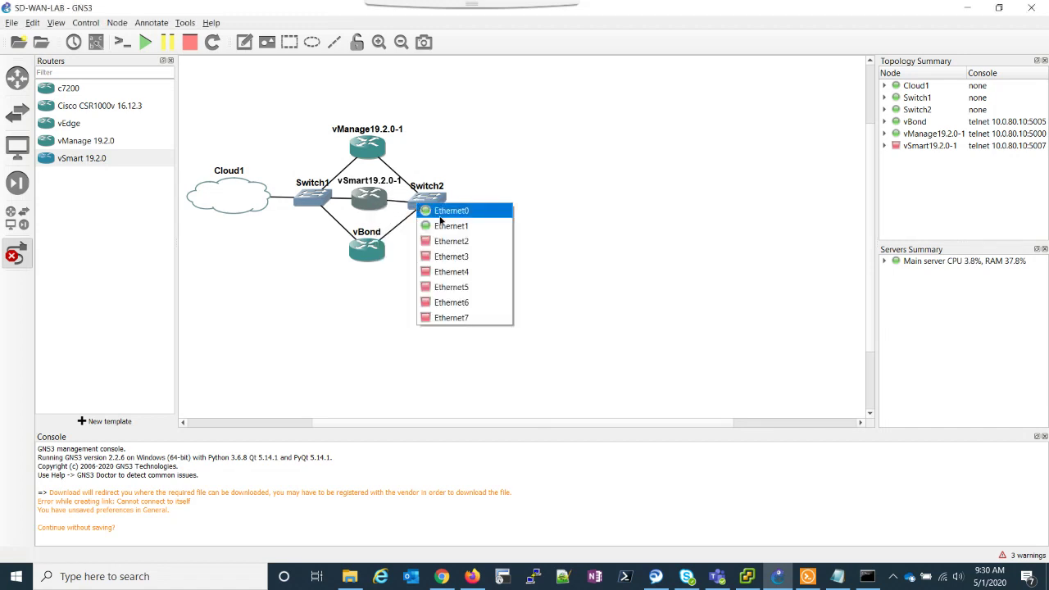
{"action": "left_click", "coordinate": [445, 240]}
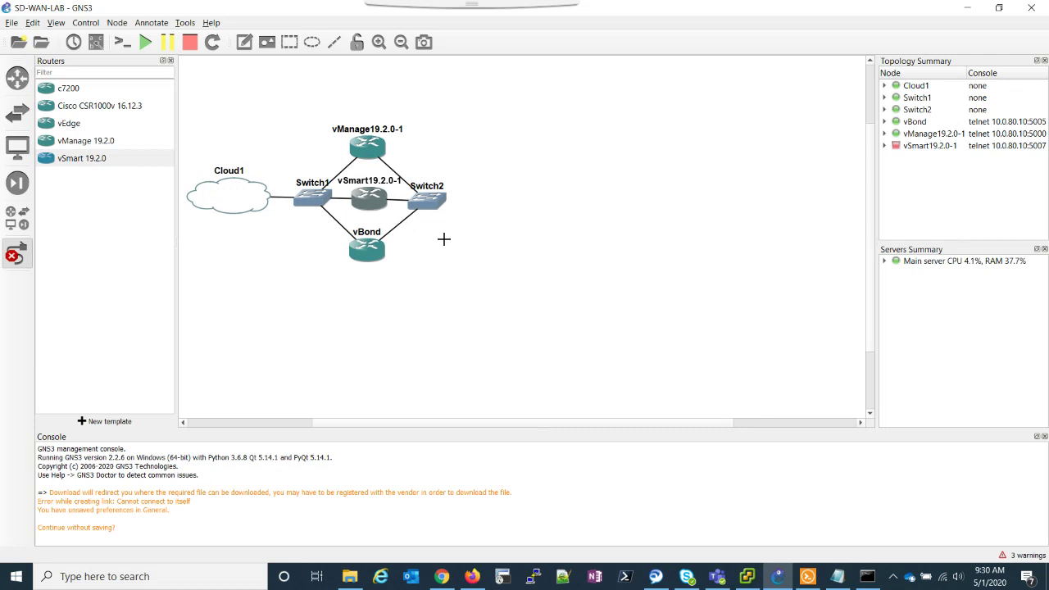
{"action": "right_click", "coordinate": [289, 239]}
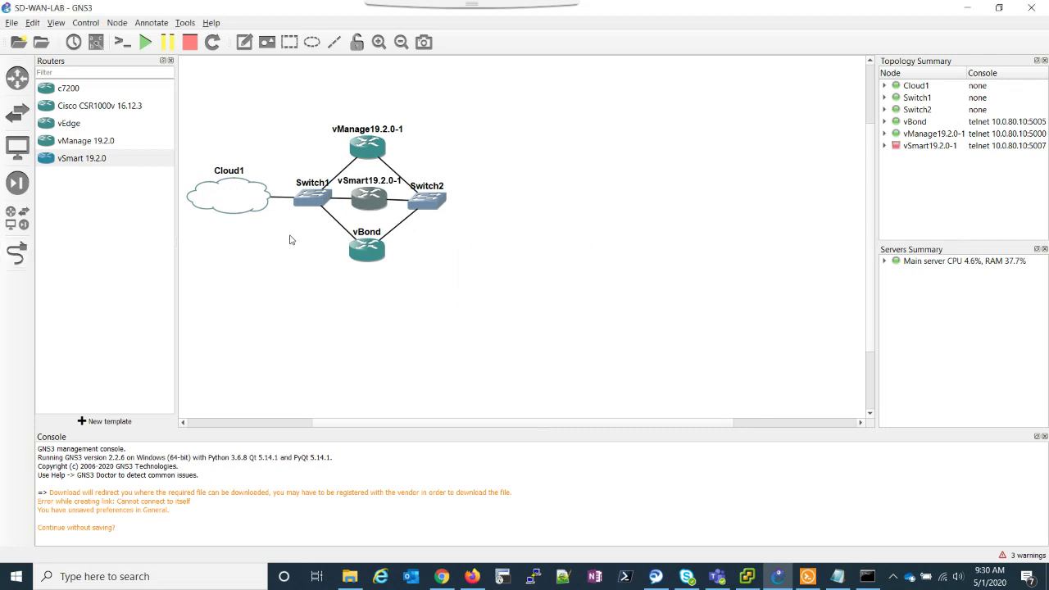
Start the vSmart node and nudge Switch1, Switch2 and vBond into alignment.
{"action": "right_click", "coordinate": [365, 198]}
{"action": "left_click", "coordinate": [381, 236]}
{"action": "left_click_drag", "start_coordinate": [421, 206], "coordinate": [421, 203]}
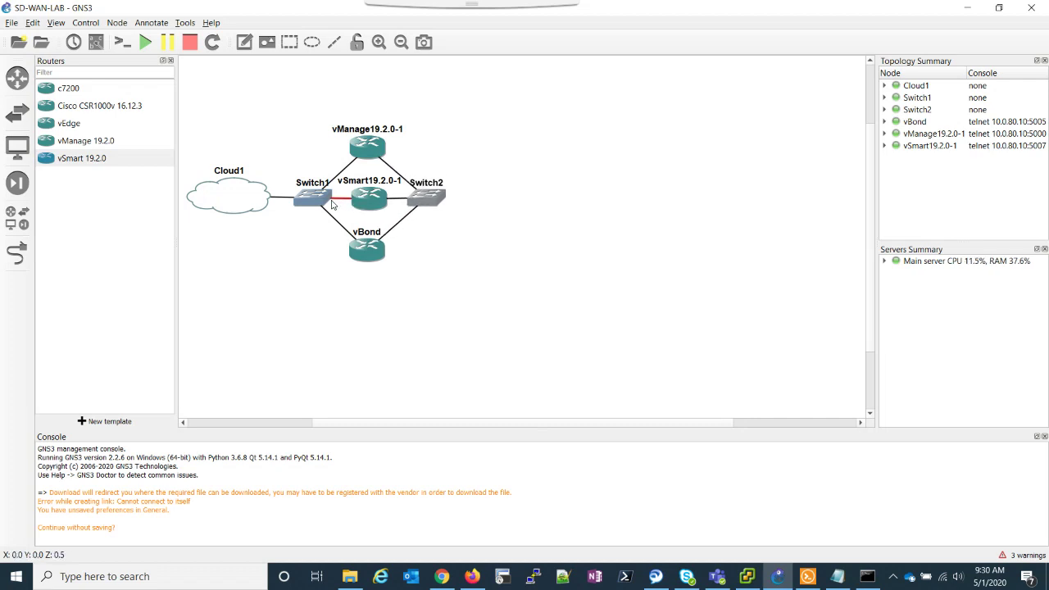
{"action": "left_click_drag", "start_coordinate": [325, 205], "coordinate": [320, 205]}
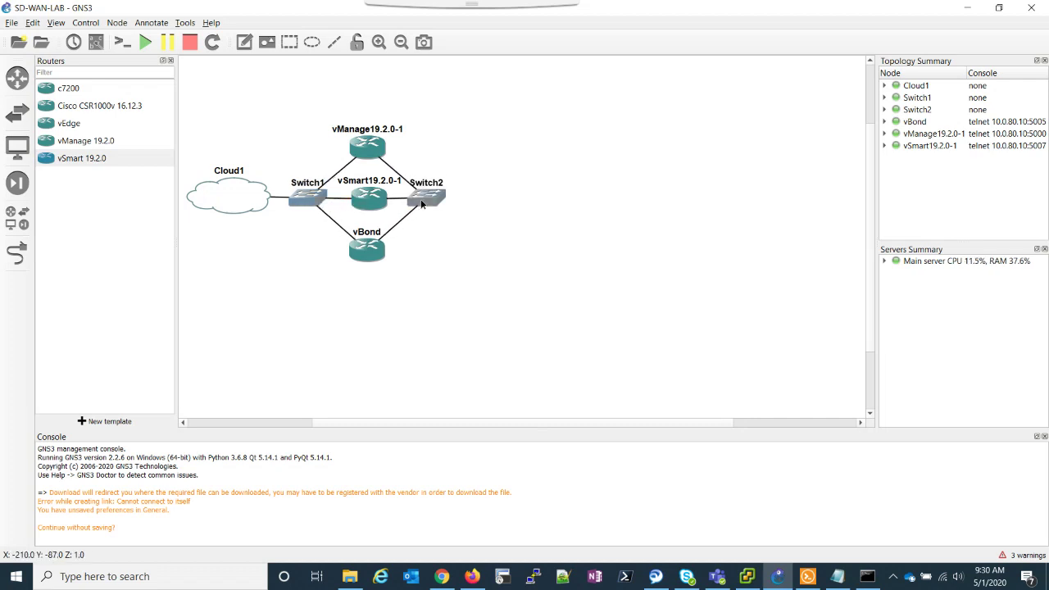
{"action": "left_click_drag", "start_coordinate": [421, 203], "coordinate": [424, 203]}
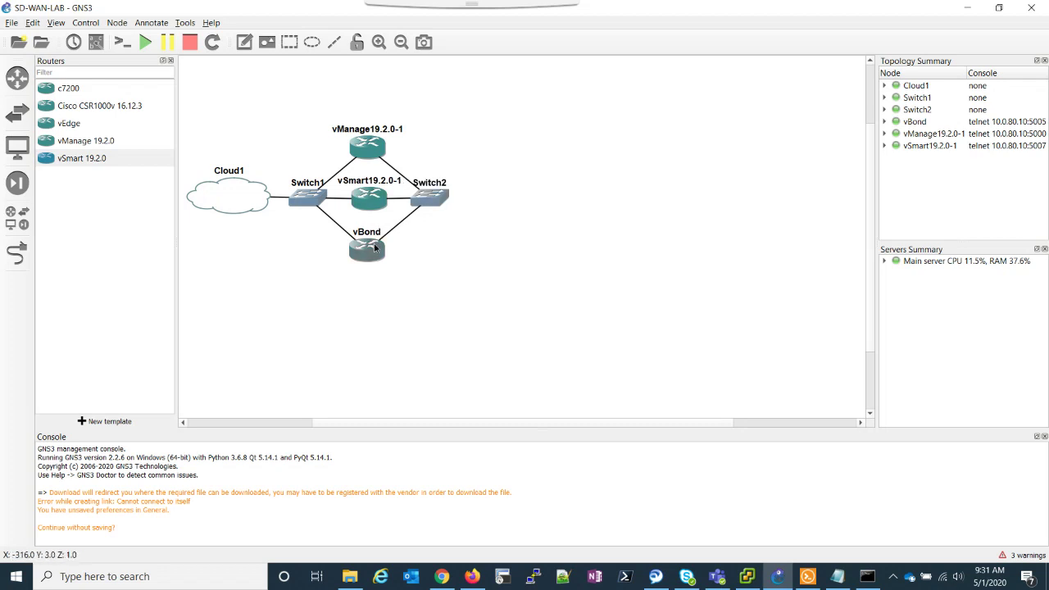
{"action": "left_click_drag", "start_coordinate": [375, 248], "coordinate": [377, 245]}
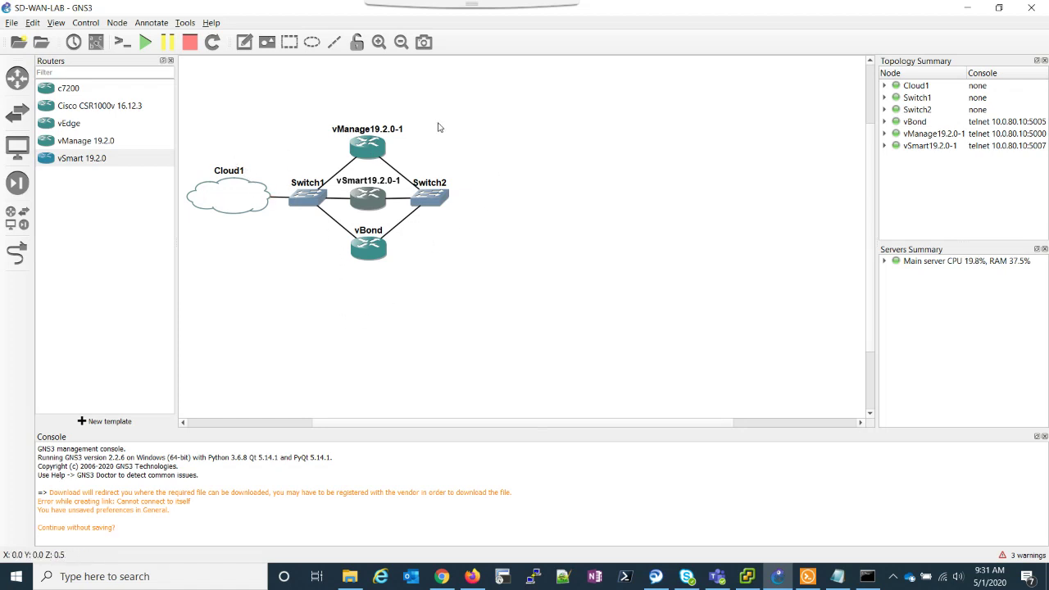
{"action": "right_click", "coordinate": [358, 198]}
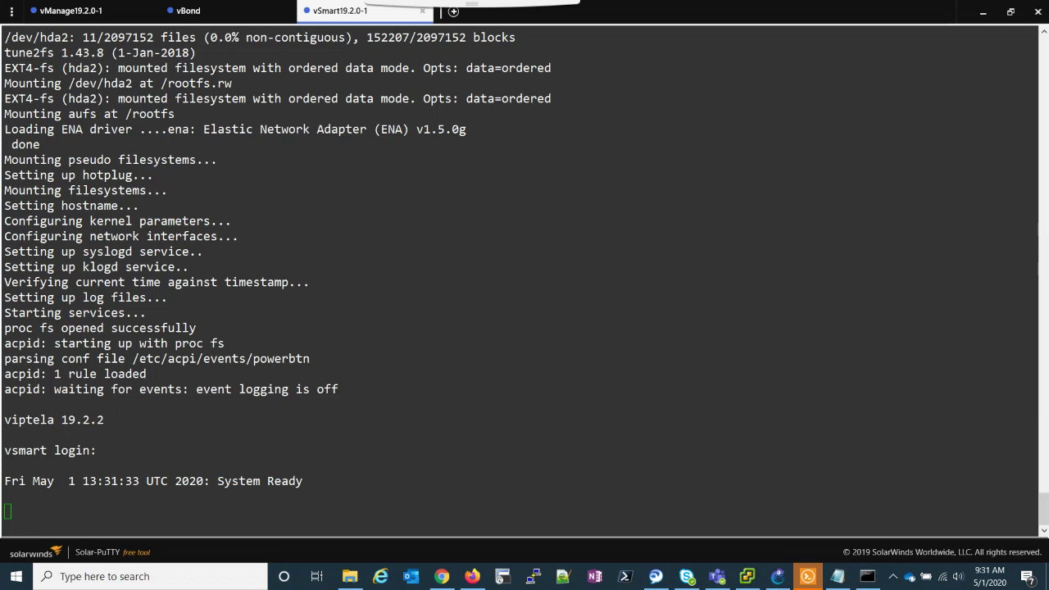
Log in to the vSmart console as admin and set a new admin password.
{"action": "key", "text": "Return"}
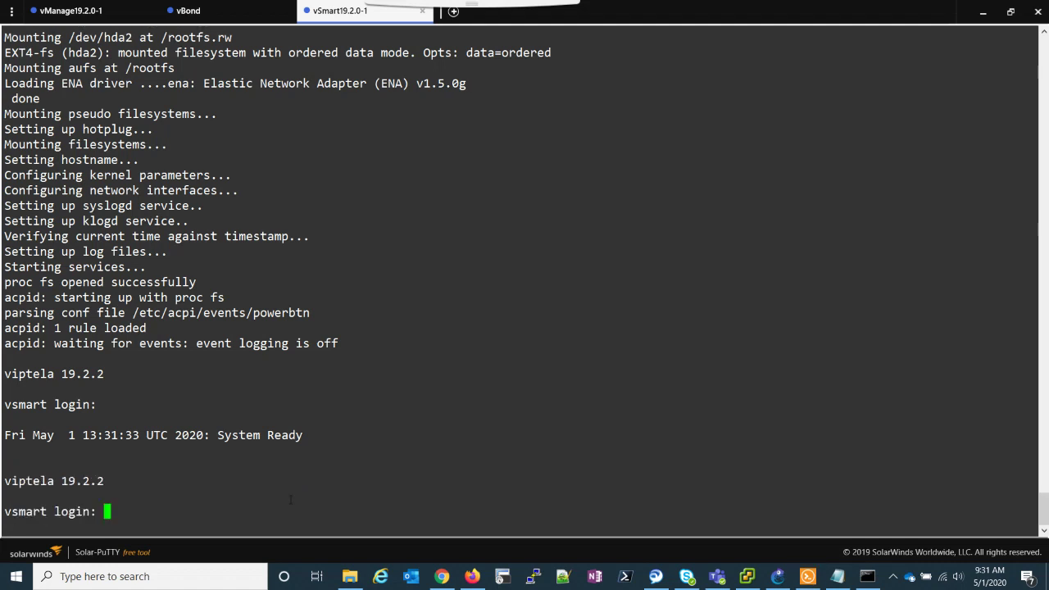
{"action": "type", "text": "admin"}
{"action": "key", "text": "Return"}
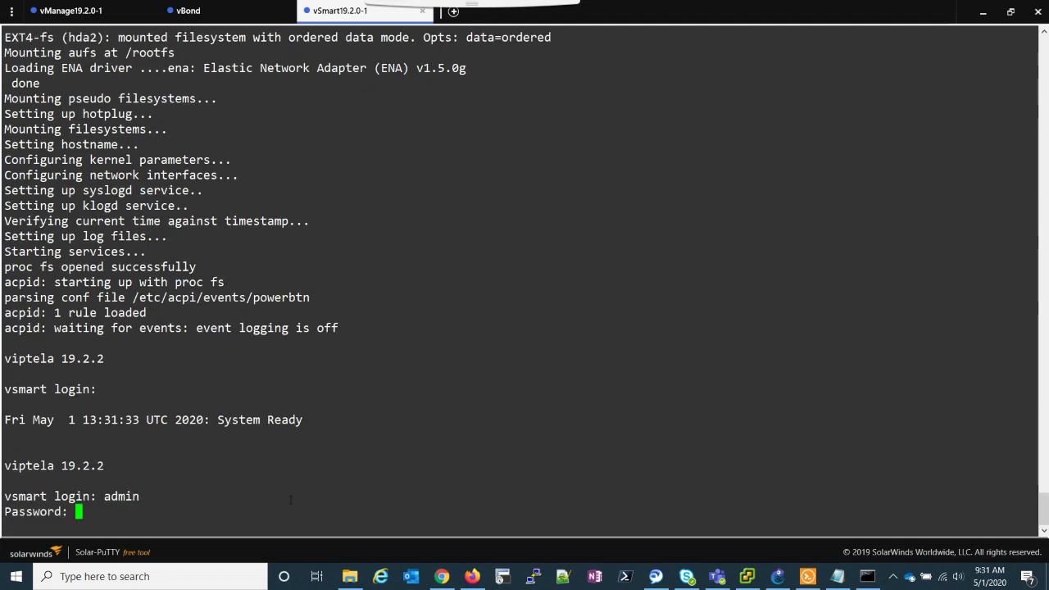
{"action": "type", "text": "admin"}
{"action": "key", "text": "Return"}
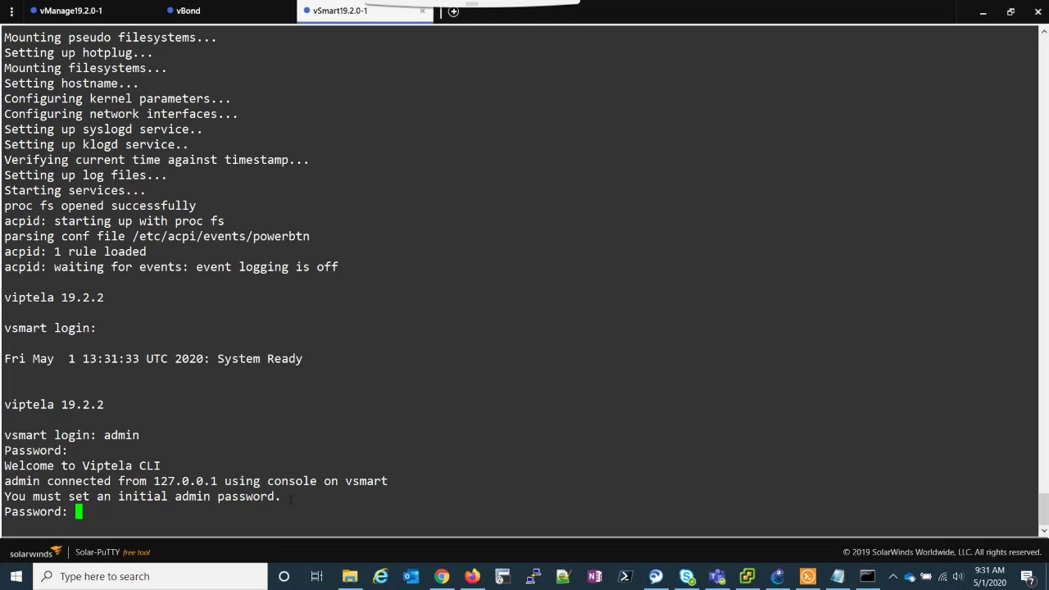
{"action": "key", "text": "Return"}
{"action": "key", "text": "Return"}
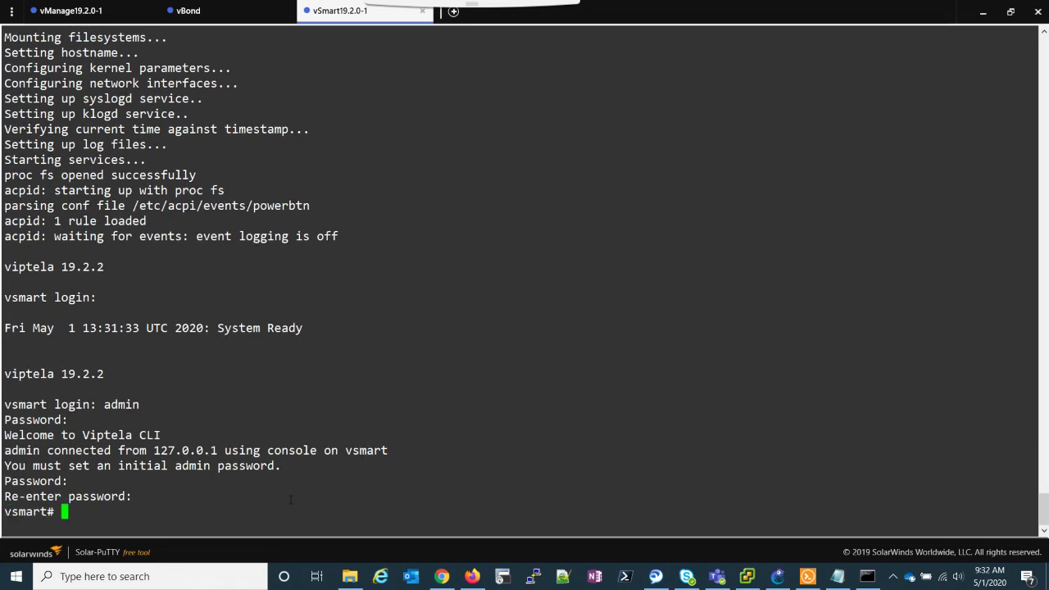
{"action": "key", "text": "Return"}
{"action": "key", "text": "Return"}
{"action": "key", "text": "Return"}
{"action": "key", "text": "Return"}
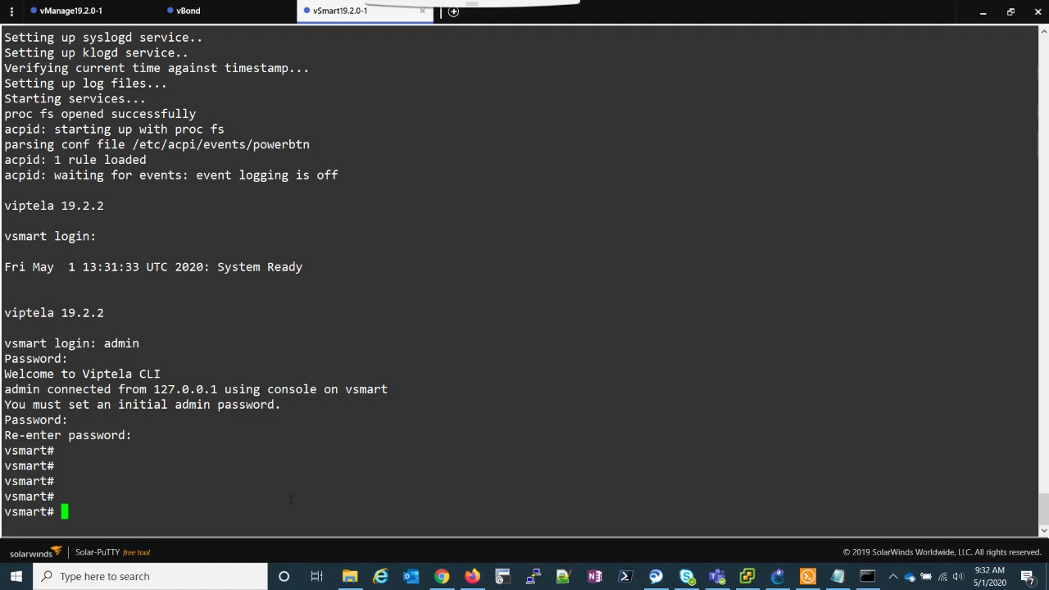
In config mode, set system host-name vSmart1 and system-ip 1.1.1.2.
{"action": "type", "text": "conf"}
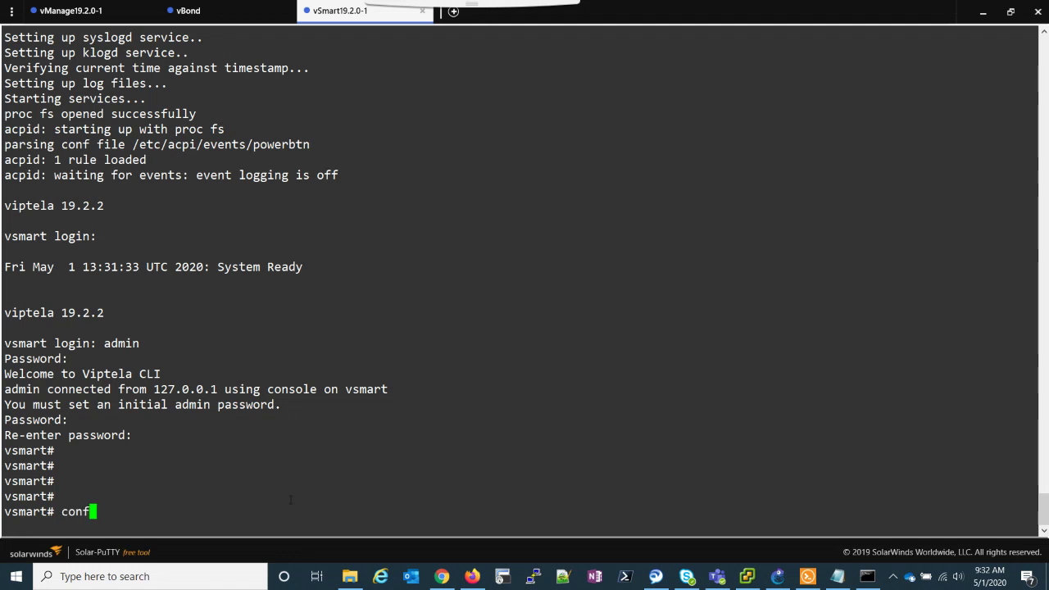
{"action": "key", "text": "Return"}
{"action": "type", "text": "system"}
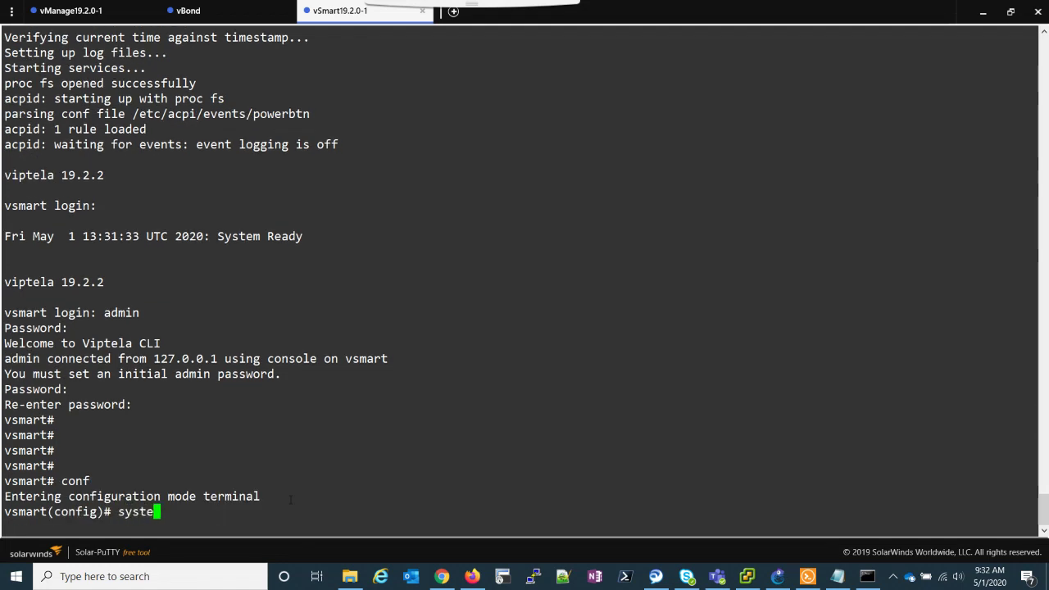
{"action": "key", "text": "Return"}
{"action": "type", "text": "host"}
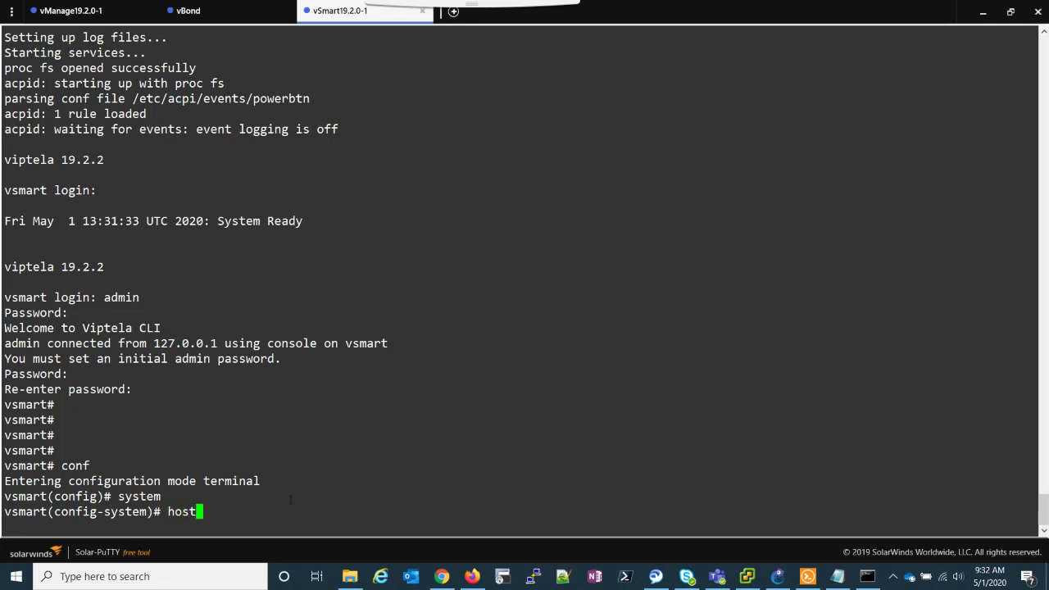
{"action": "type", "text": "-name vSmart1"}
{"action": "key", "text": "Return"}
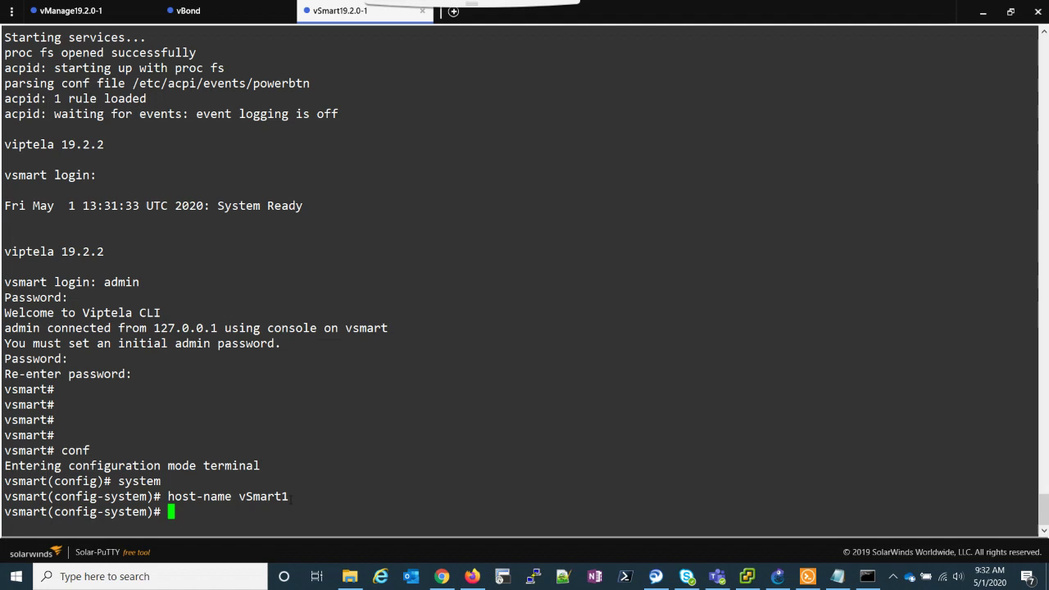
{"action": "type", "text": "system"}
{"action": "key", "text": "BackSpace"}
{"action": "type", "text": "-ip 1.1.1."}
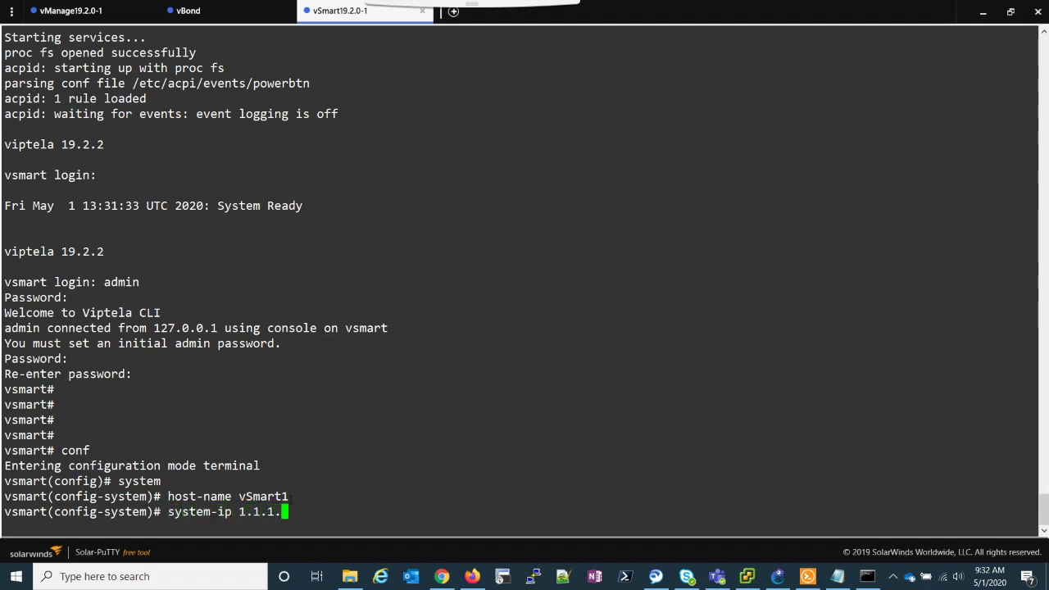
{"action": "type", "text": "2"}
{"action": "key", "text": "Return"}
Set organization-name lane-sdwan-lab and clock timezone America/New_York.
{"action": "type", "text": "orga"}
{"action": "key", "text": "Tab"}
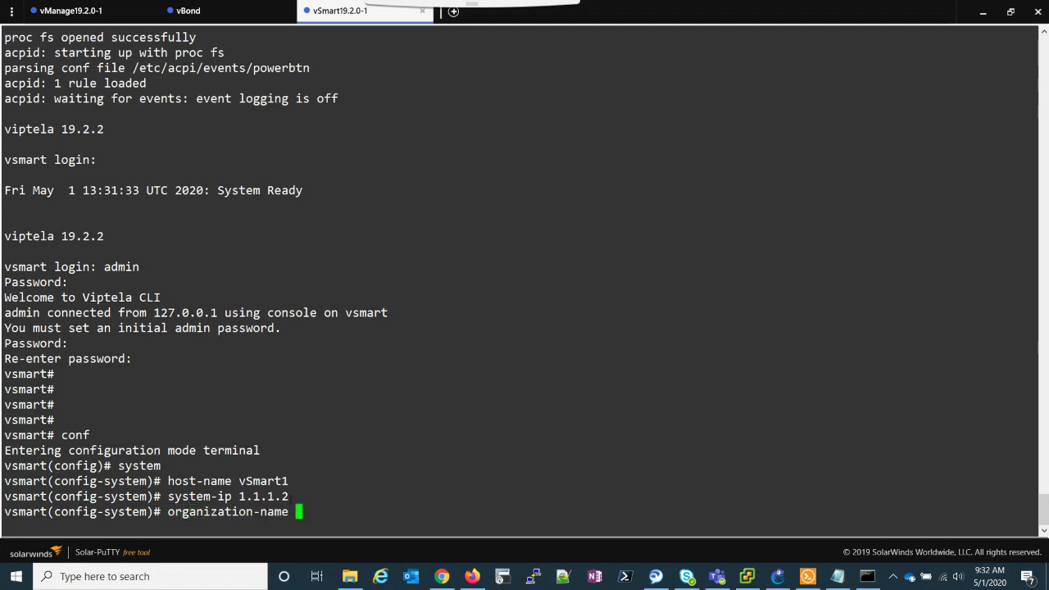
{"action": "type", "text": "lane-sdwa"}
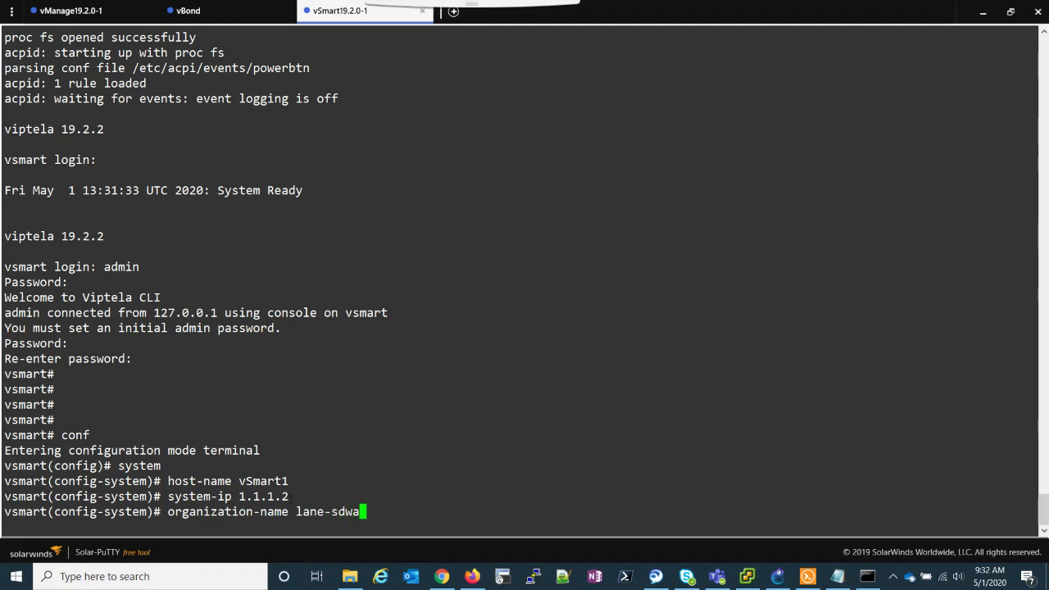
{"action": "type", "text": "n-lab"}
{"action": "key", "text": "Return"}
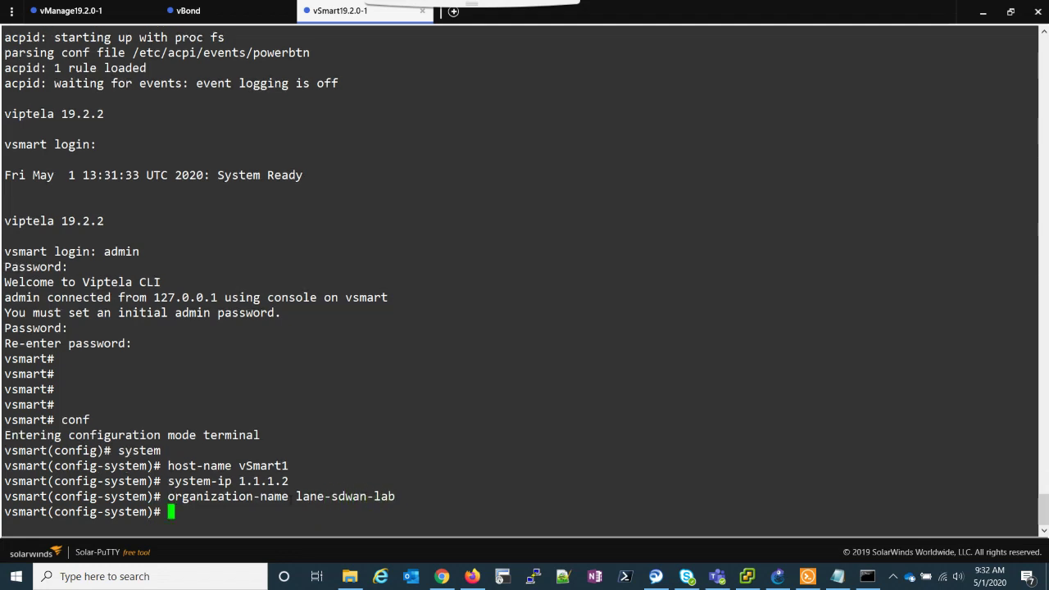
{"action": "type", "text": "clock time"}
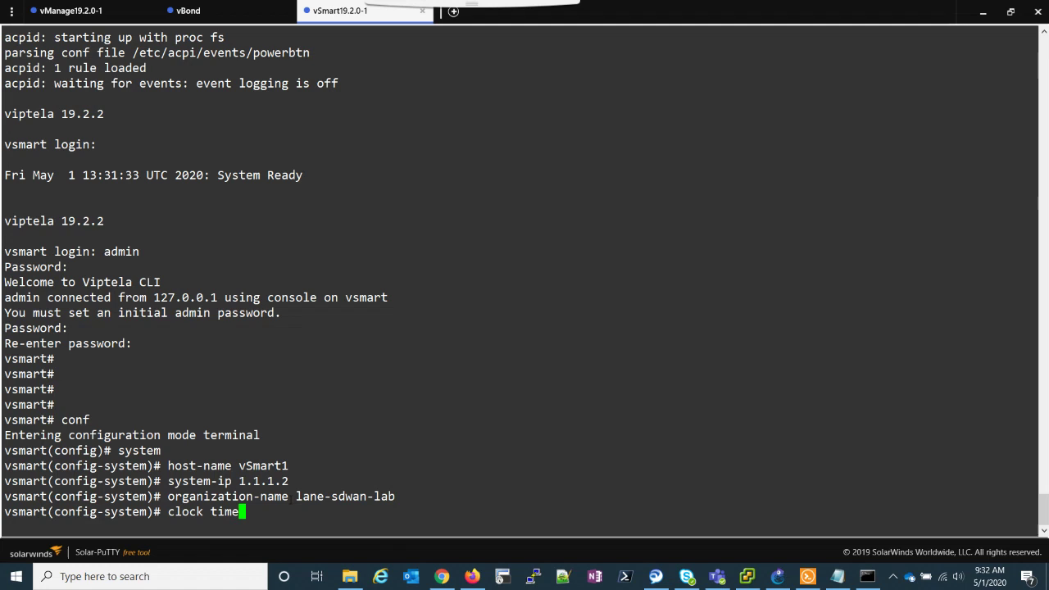
{"action": "type", "text": "zone America/New_York"}
{"action": "key", "text": "Return"}
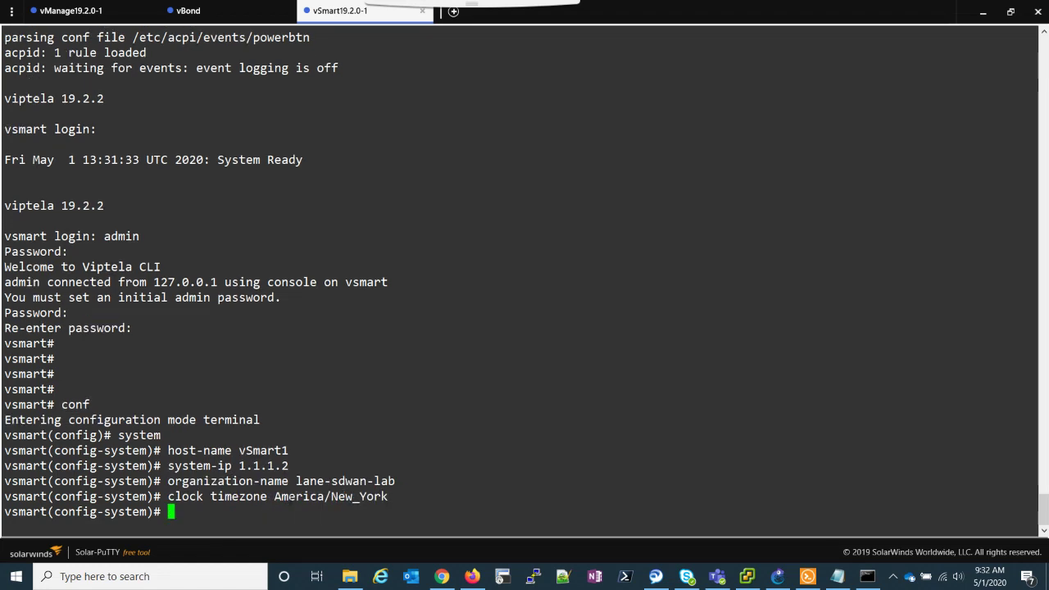
Point the vSmart at vBond 199.1.1.3 and leave the system section.
{"action": "type", "text": "vs"}
{"action": "key", "text": "BackSpace"}
{"action": "key", "text": "BackSpace"}
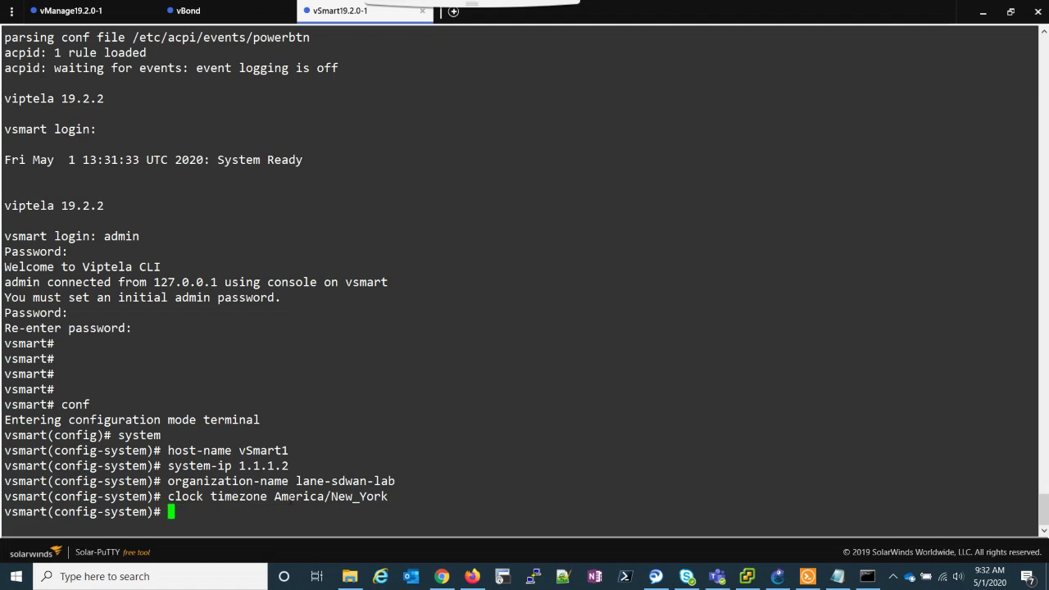
{"action": "type", "text": "vbond 199.1.1.3"}
{"action": "key", "text": "Return"}
{"action": "type", "text": "exit"}
{"action": "key", "text": "Return"}
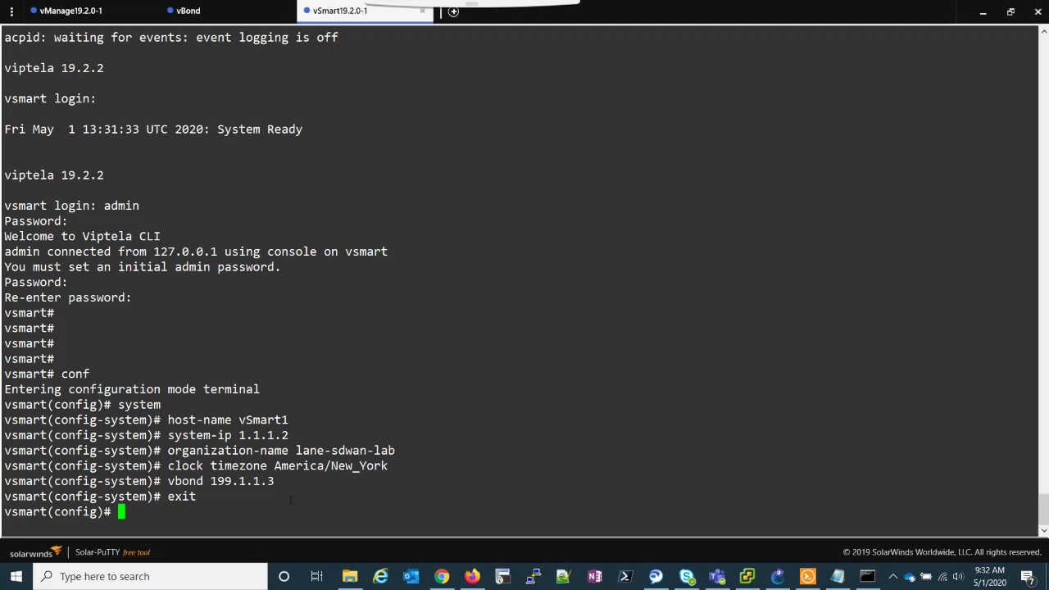
In VPN 0, remove eth0 and give eth1 the address 199.1.1.2/24.
{"action": "type", "text": "vpn 0"}
{"action": "key", "text": "Return"}
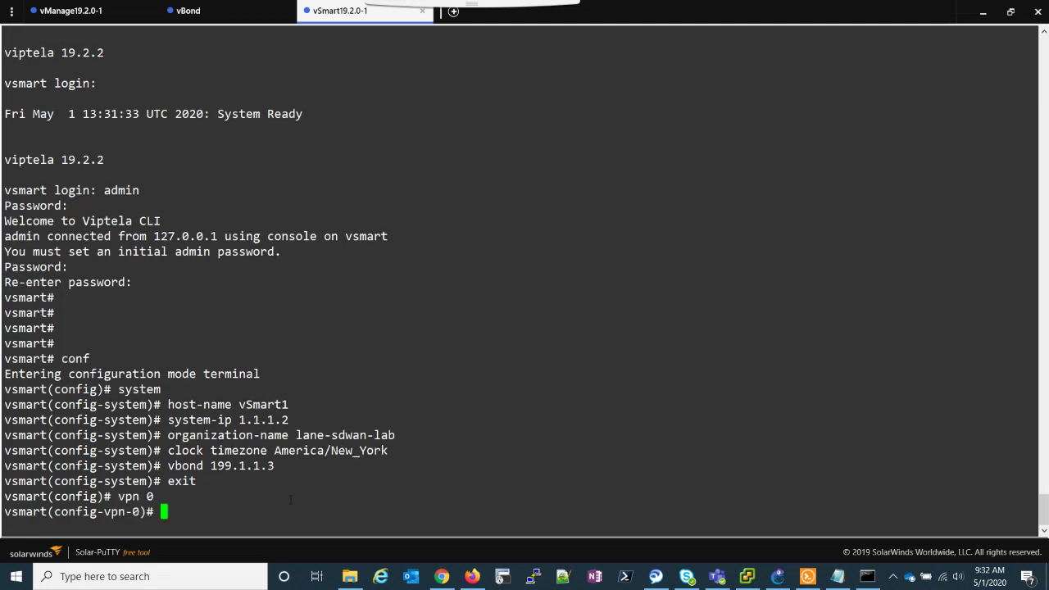
{"action": "type", "text": "no int eth0"}
{"action": "key", "text": "Return"}
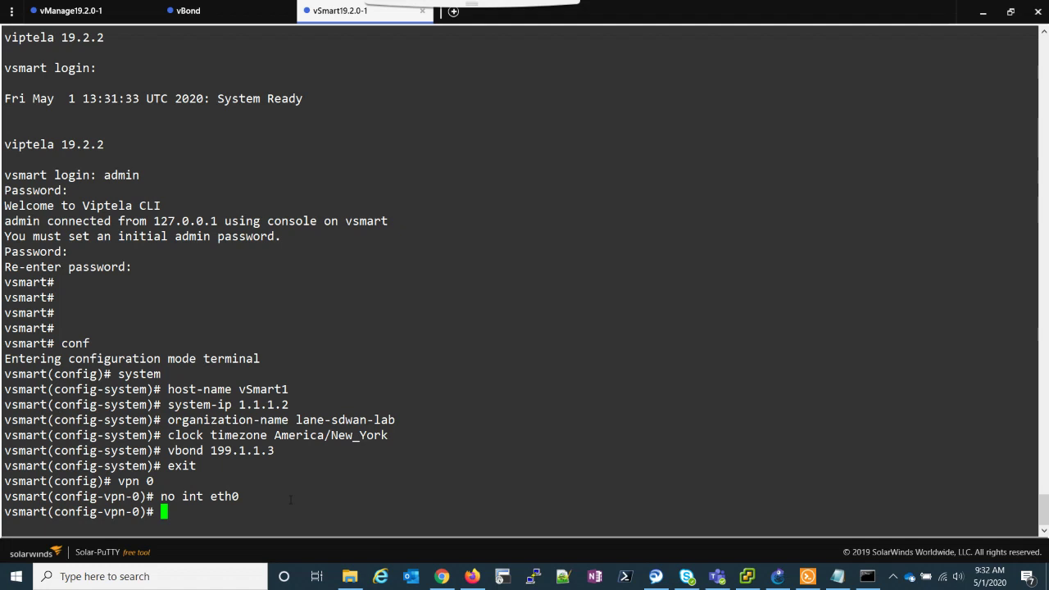
{"action": "type", "text": "int eth1"}
{"action": "key", "text": "Return"}
{"action": "type", "text": "ip add 199"}
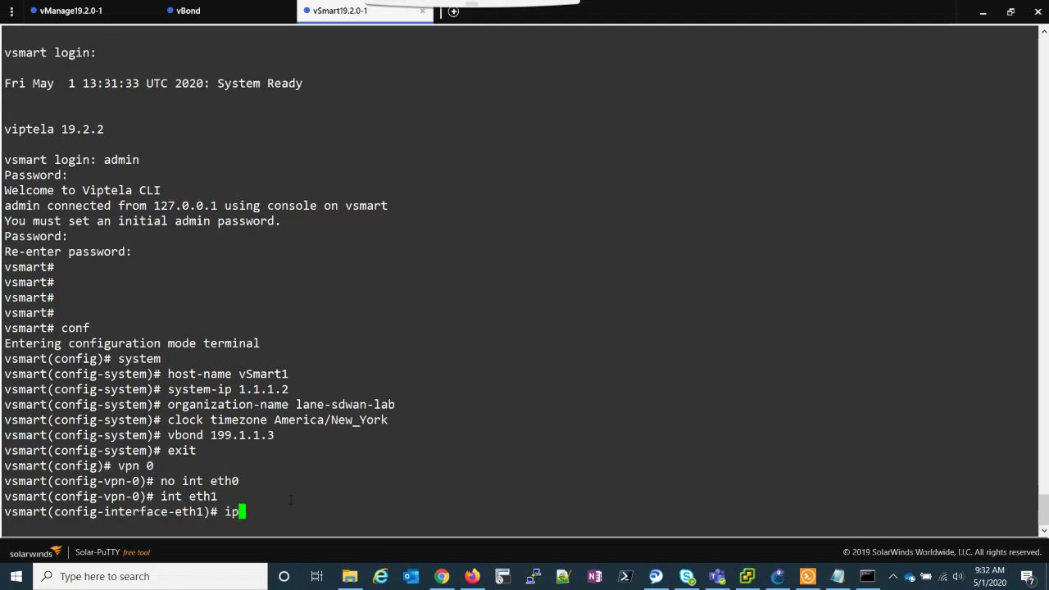
{"action": "type", "text": ".1"}
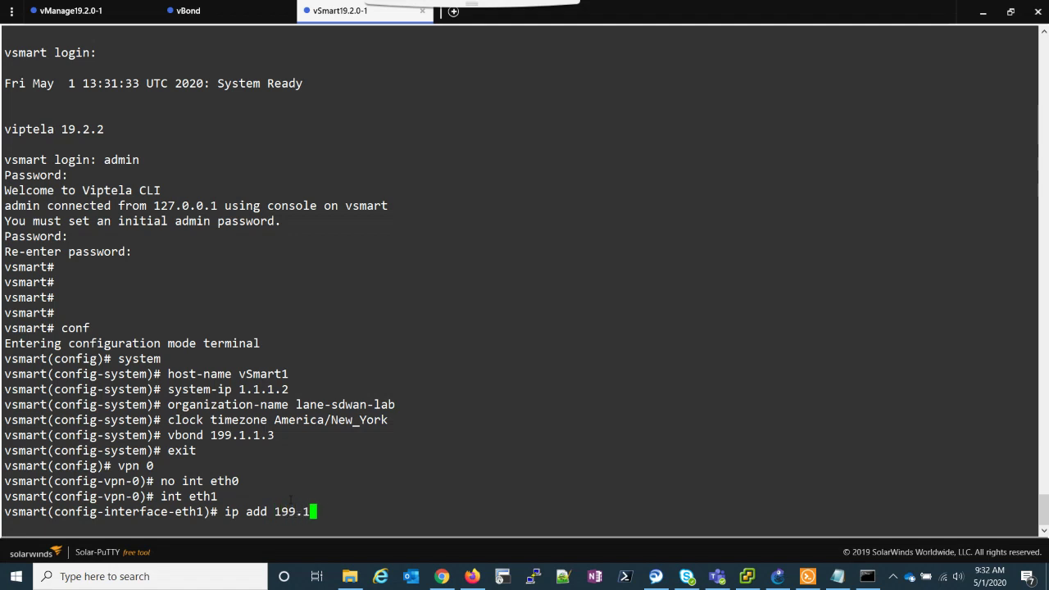
{"action": "type", "text": ".1.2/24"}
{"action": "key", "text": "Return"}
Make eth1 a tunnel interface allowing all, netconf and sshd services.
{"action": "type", "text": "tunn"}
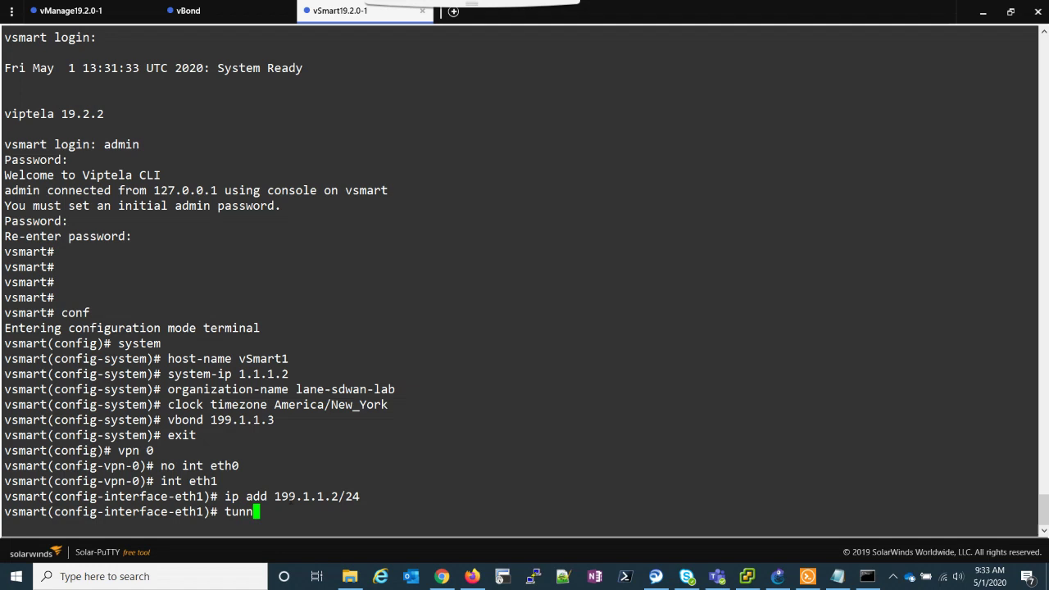
{"action": "key", "text": "Tab"}
{"action": "key", "text": "Return"}
{"action": "type", "text": "allow"}
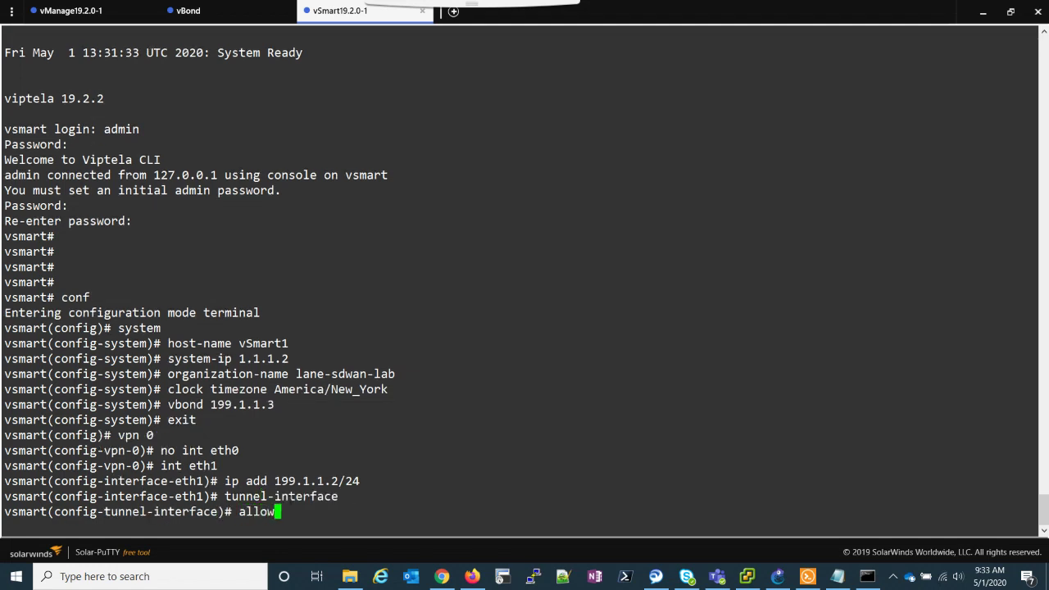
{"action": "key", "text": "Tab"}
{"action": "type", "text": "all"}
{"action": "key", "text": "Return"}
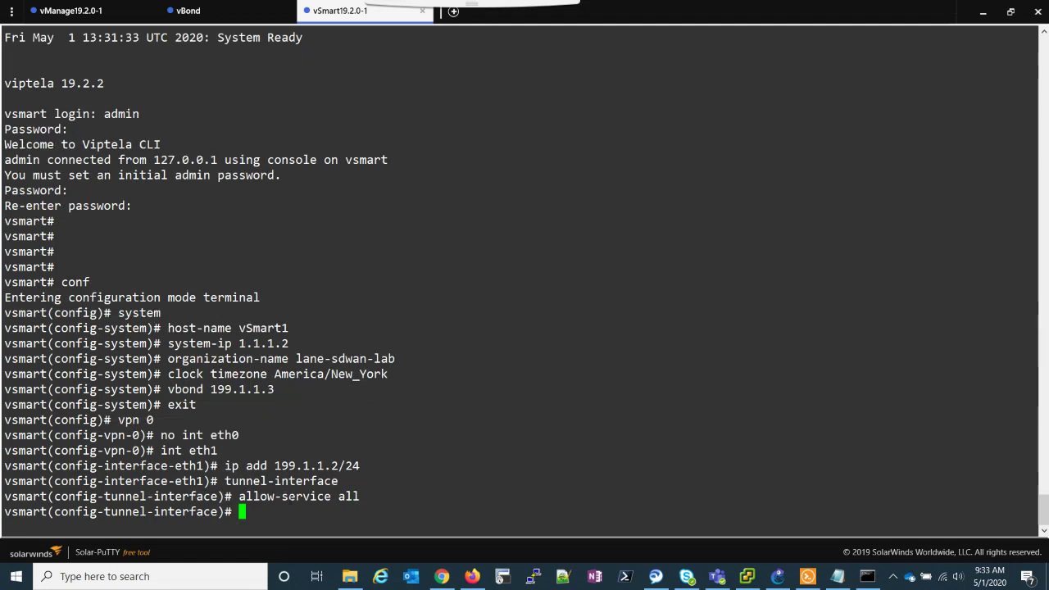
{"action": "type", "text": "allow"}
{"action": "key", "text": "Tab"}
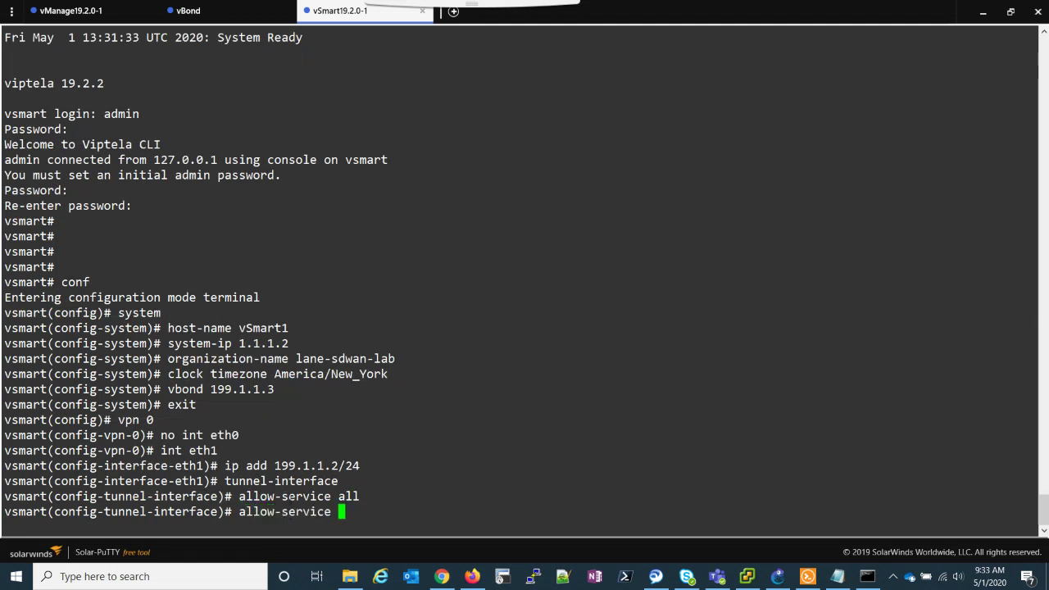
{"action": "type", "text": "netconf"}
{"action": "key", "text": "Return"}
{"action": "type", "text": "allo"}
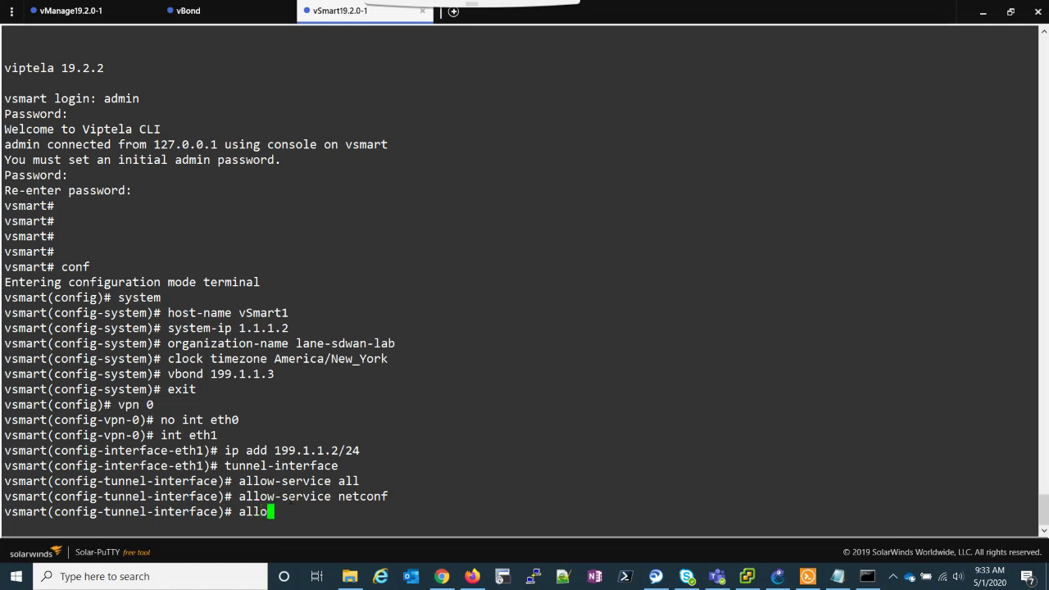
{"action": "key", "text": "Tab"}
{"action": "type", "text": "sshd"}
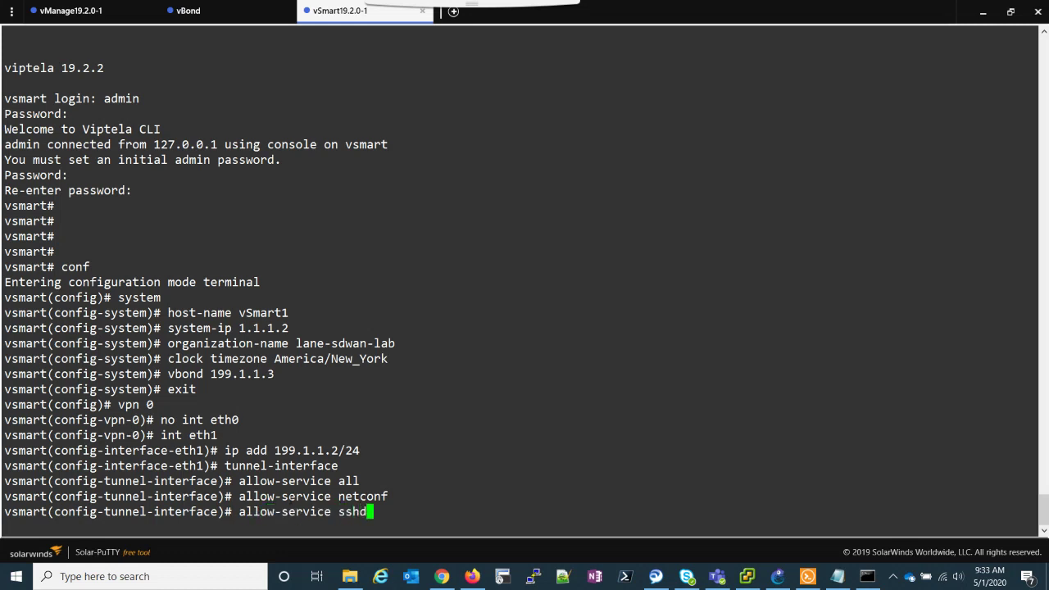
{"action": "key", "text": "Return"}
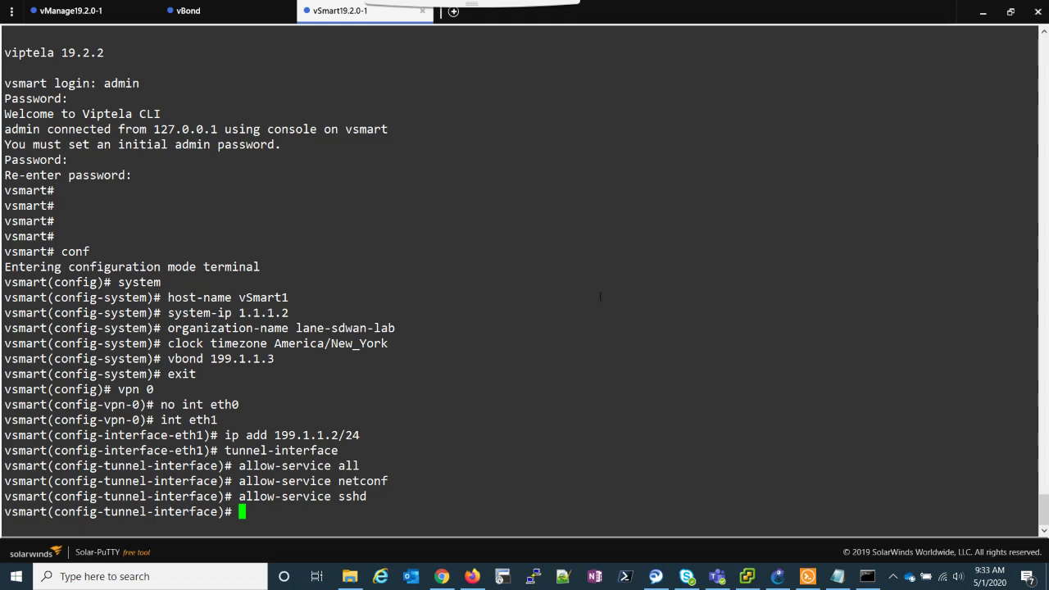
Bring eth1 up with no shutdown and exit back to the VPN 0 level.
{"action": "type", "text": "not s"}
{"action": "key", "text": "BackSpace"}
{"action": "key", "text": "BackSpace"}
{"action": "key", "text": "BackSpace"}
{"action": "type", "text": "su"}
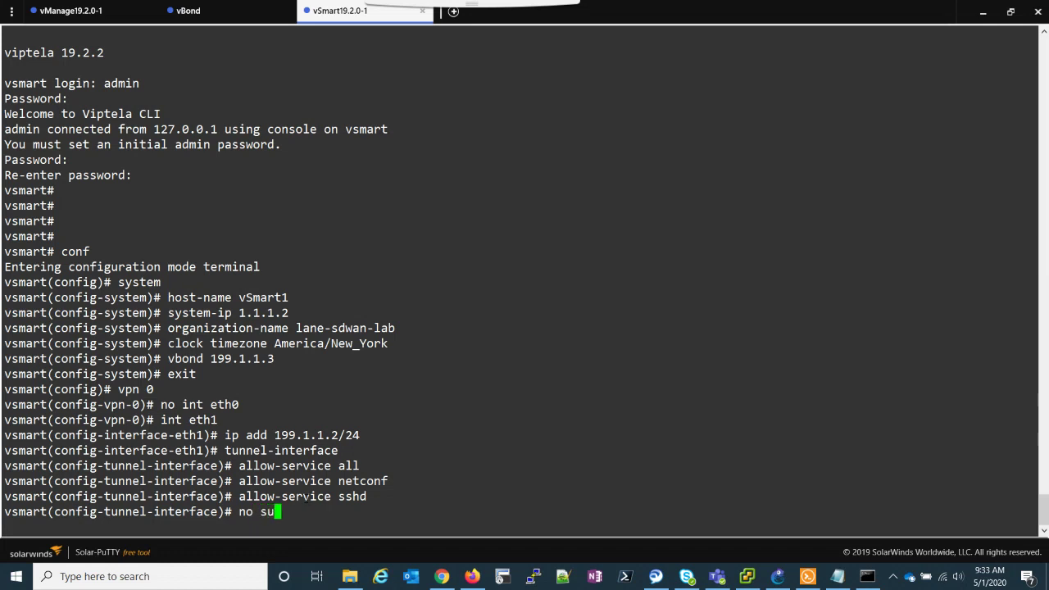
{"action": "type", "text": "ut"}
{"action": "key", "text": "Return"}
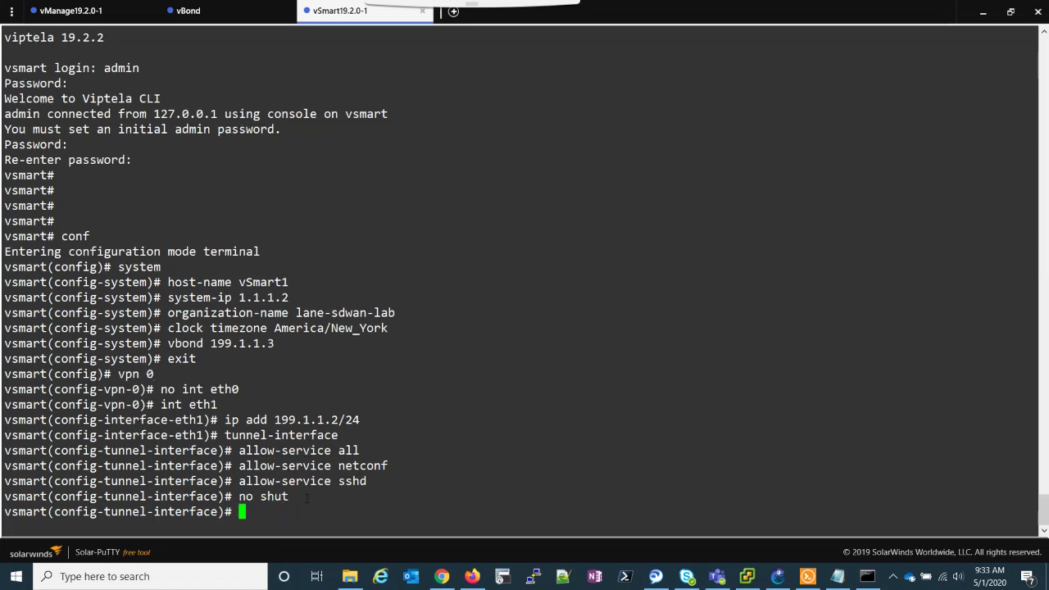
{"action": "type", "text": "exit"}
{"action": "key", "text": "Return"}
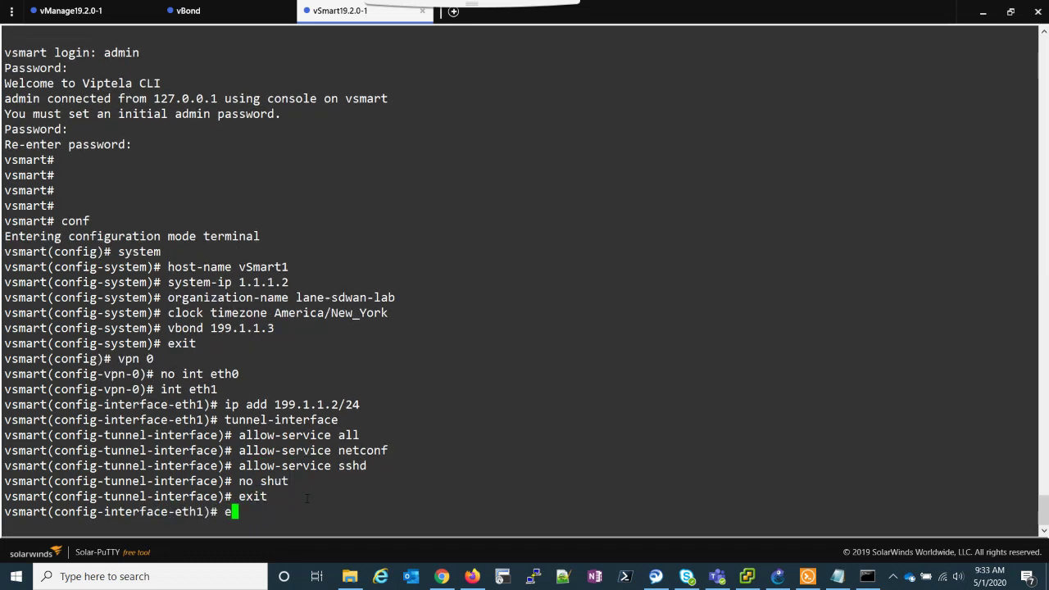
{"action": "type", "text": "exit"}
{"action": "key", "text": "Return"}
Add default route 0.0.0.0/0 via 199.1.1.254 and leave VPN 0.
{"action": "type", "text": "ip "}
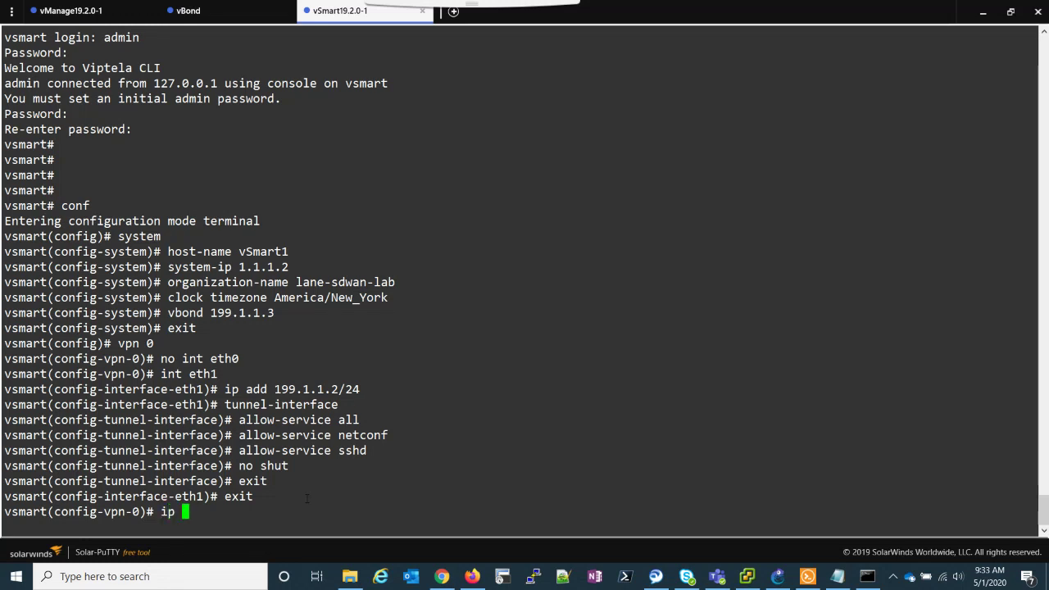
{"action": "type", "text": "0.0.0.0/0"}
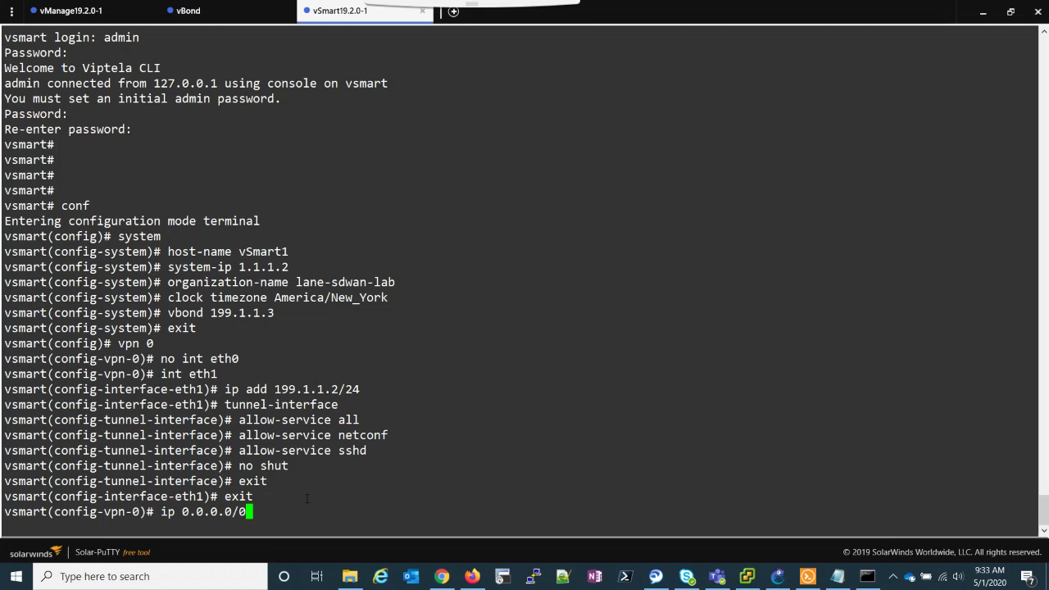
{"action": "key", "text": "Left"}
{"action": "key", "text": "Left"}
{"action": "key", "text": "Left"}
{"action": "key", "text": "Left"}
{"action": "key", "text": "Left"}
{"action": "key", "text": "Left"}
{"action": "key", "text": "Left"}
{"action": "key", "text": "Left"}
{"action": "key", "text": "Left"}
{"action": "type", "text": "route"}
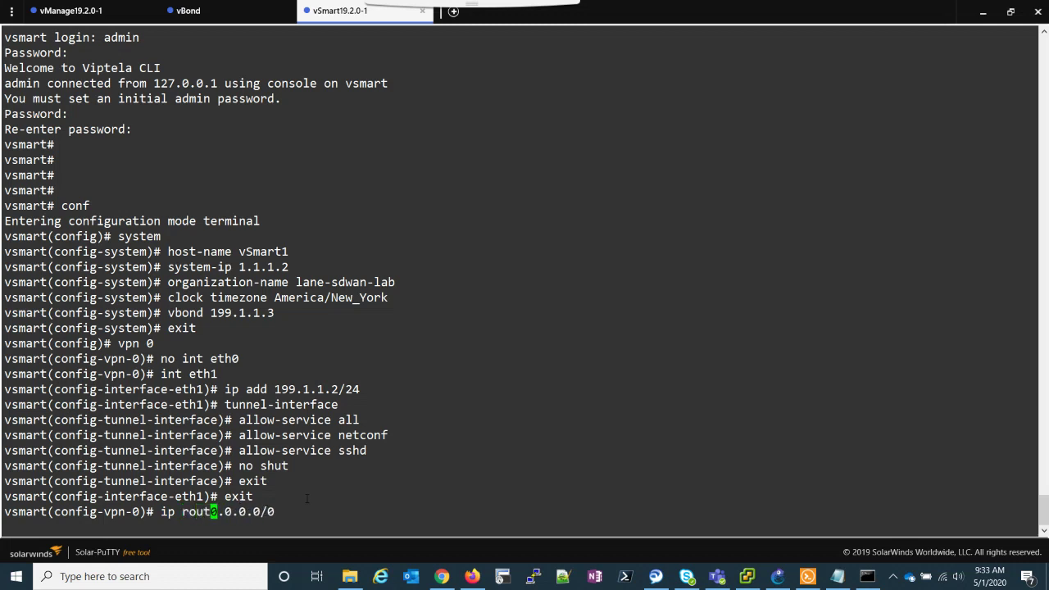
{"action": "key", "text": "Right"}
{"action": "key", "text": "Right"}
{"action": "key", "text": "Right"}
{"action": "key", "text": "Right"}
{"action": "key", "text": "Right"}
{"action": "key", "text": "Right"}
{"action": "key", "text": "Right"}
{"action": "key", "text": "Right"}
{"action": "key", "text": "Right"}
{"action": "type", "text": "199.1.1"}
{"action": "type", "text": "54"}
{"action": "key", "text": "Return"}
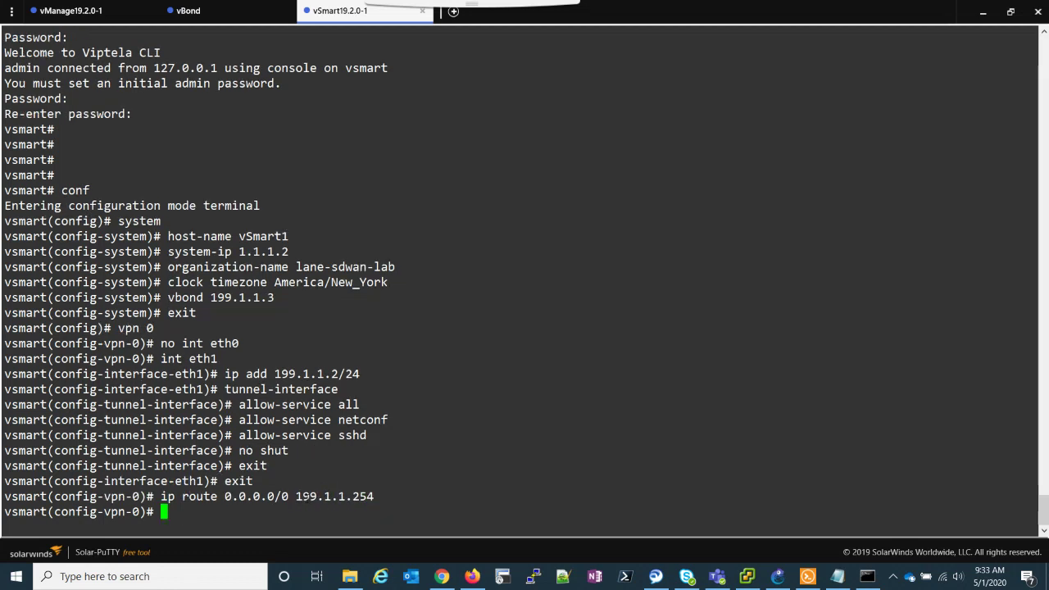
{"action": "type", "text": "exit"}
{"action": "key", "text": "Return"}
Give VPN 512 eth1 10.0.80.12/24, enable it, and attempt commit and-quit.
{"action": "type", "text": "vpn "}
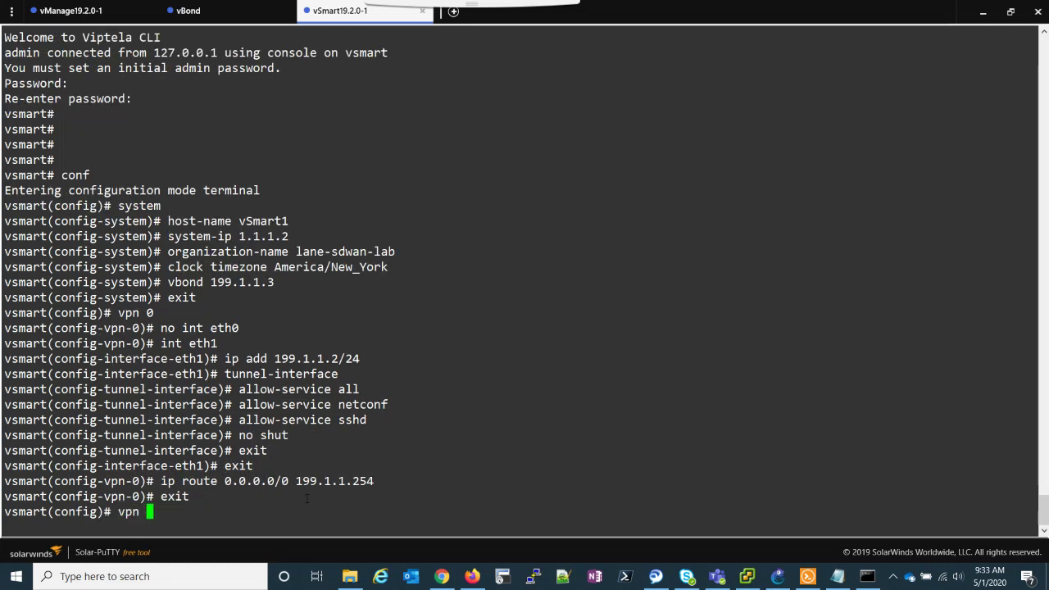
{"action": "type", "text": "512"}
{"action": "key", "text": "Return"}
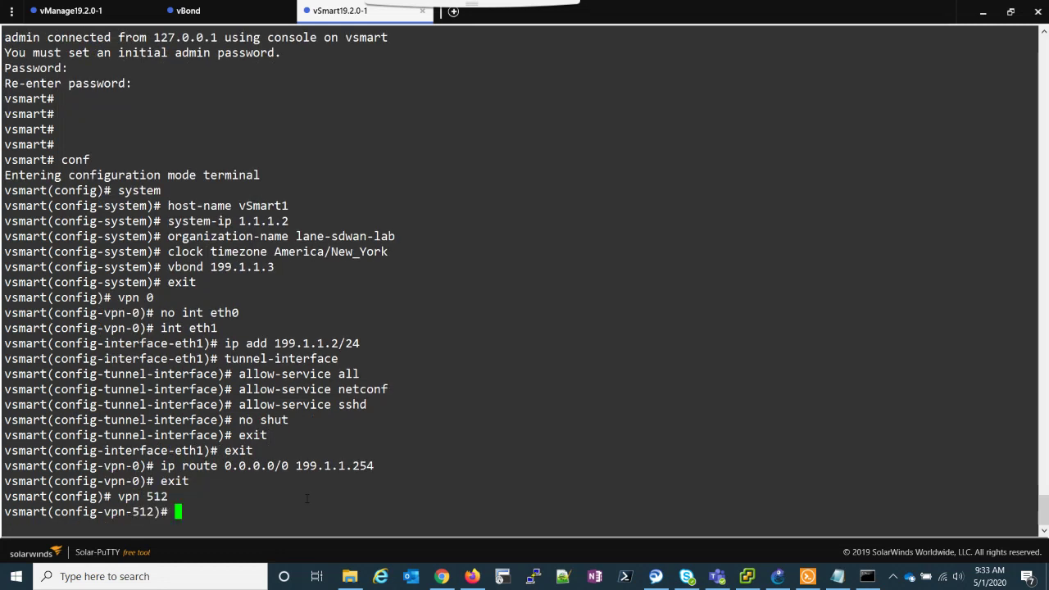
{"action": "type", "text": "int eth1"}
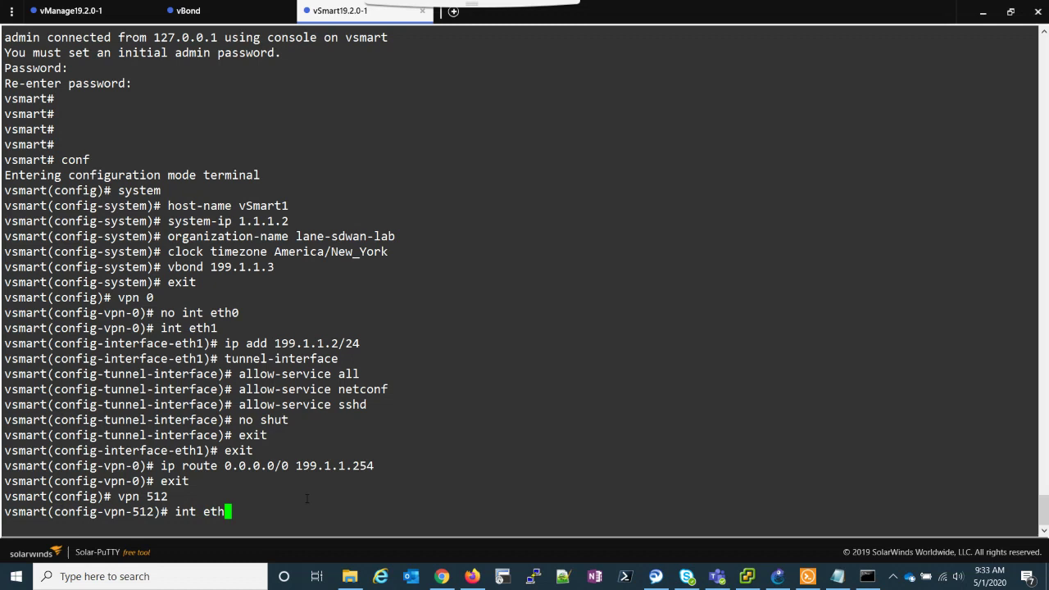
{"action": "key", "text": "Return"}
{"action": "type", "text": "ip add "}
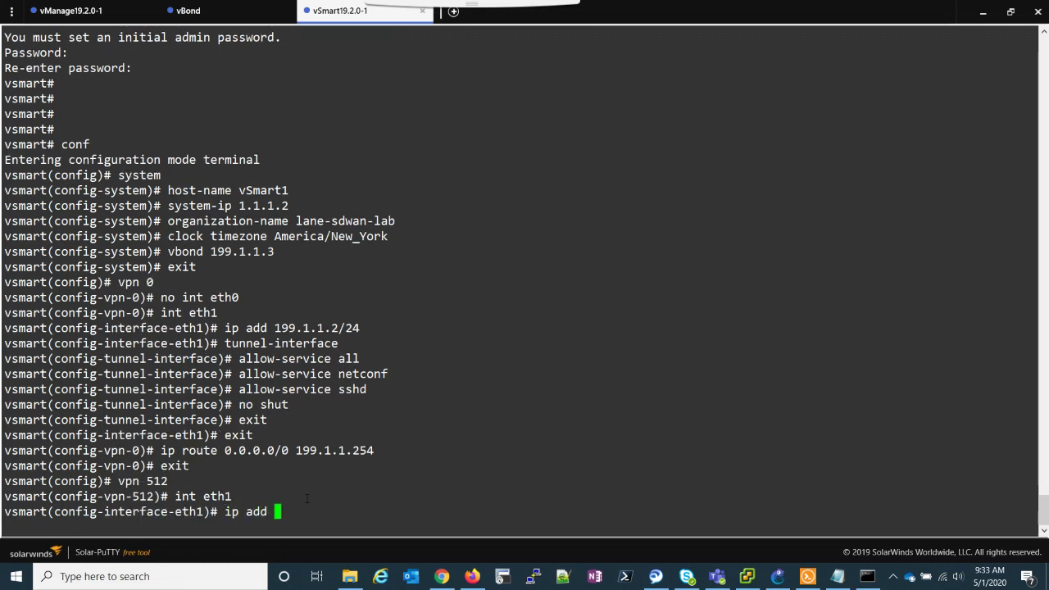
{"action": "type", "text": "10.0.80."}
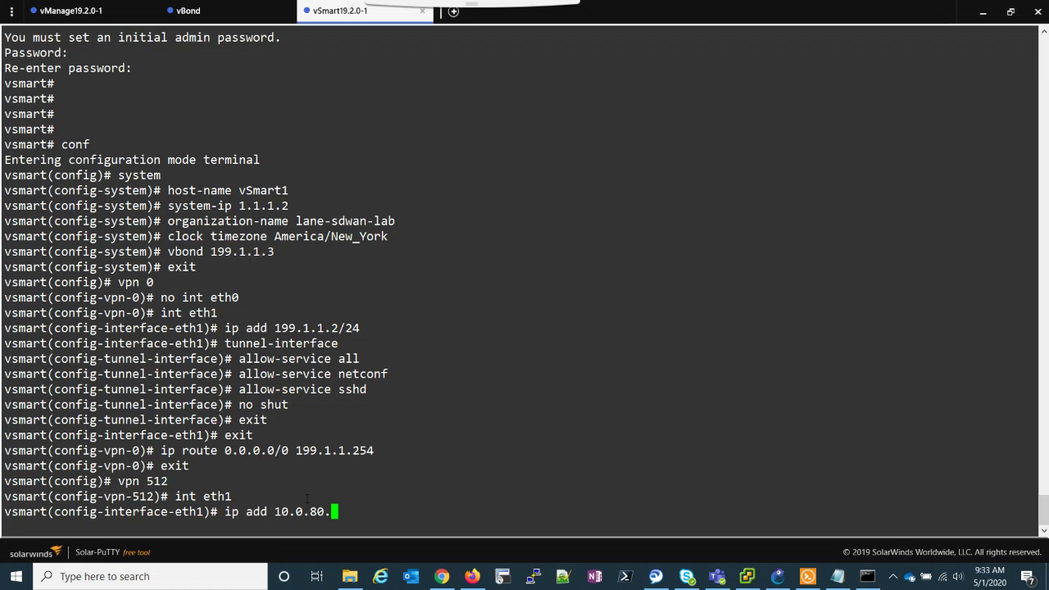
{"action": "type", "text": "12/24"}
{"action": "key", "text": "Return"}
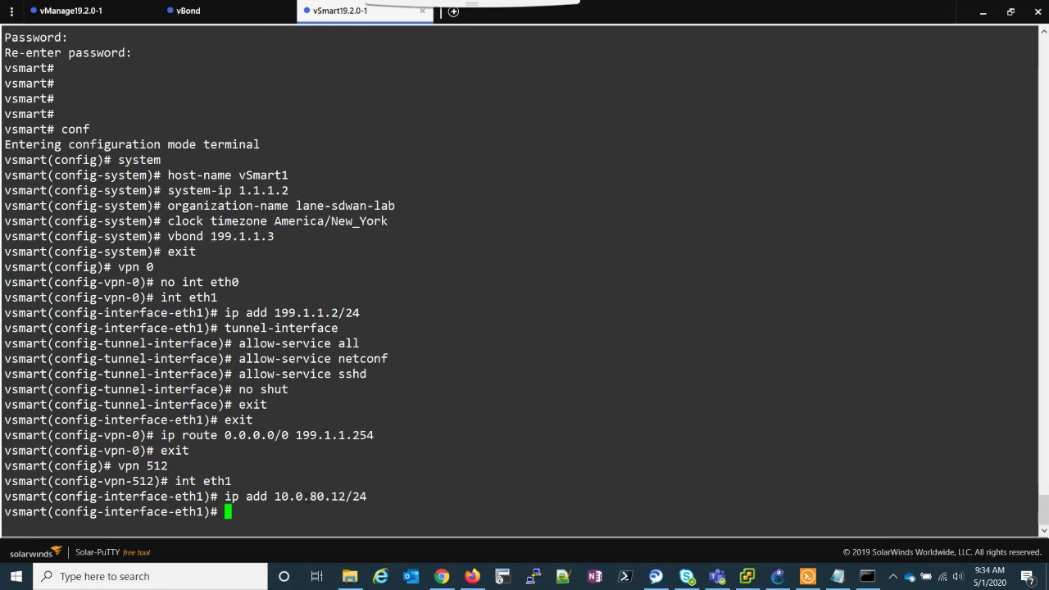
{"action": "type", "text": "no shut"}
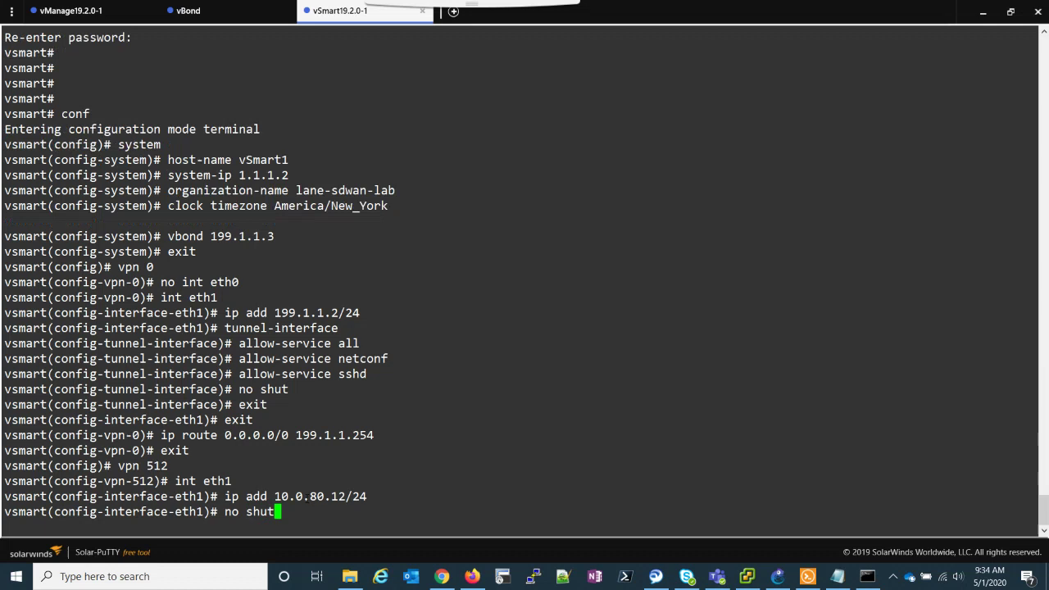
{"action": "key", "text": "Return"}
{"action": "type", "text": "commit"}
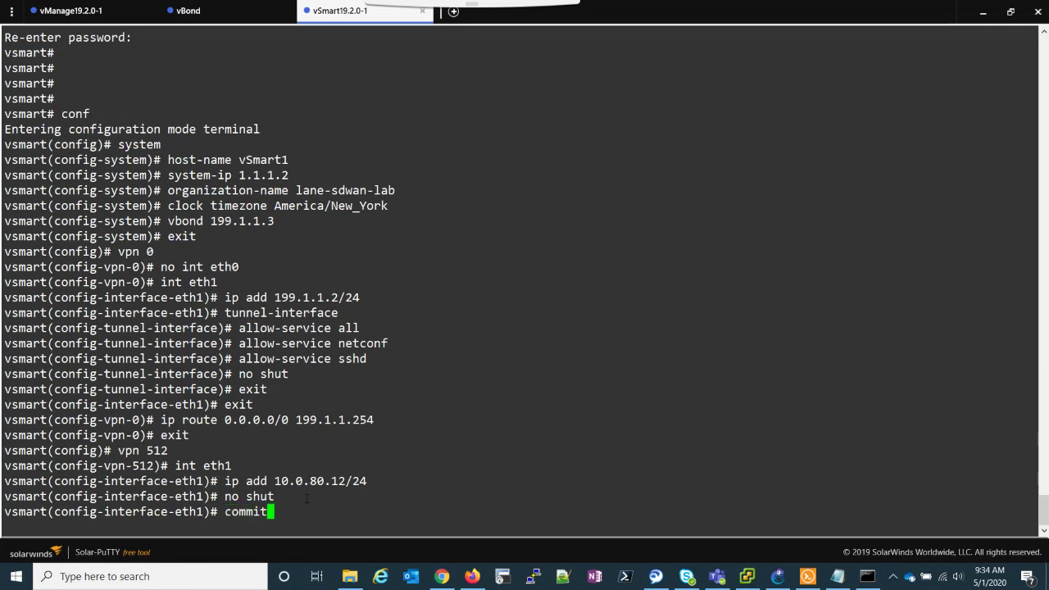
{"action": "type", "text": " and-quit"}
{"action": "key", "text": "Return"}
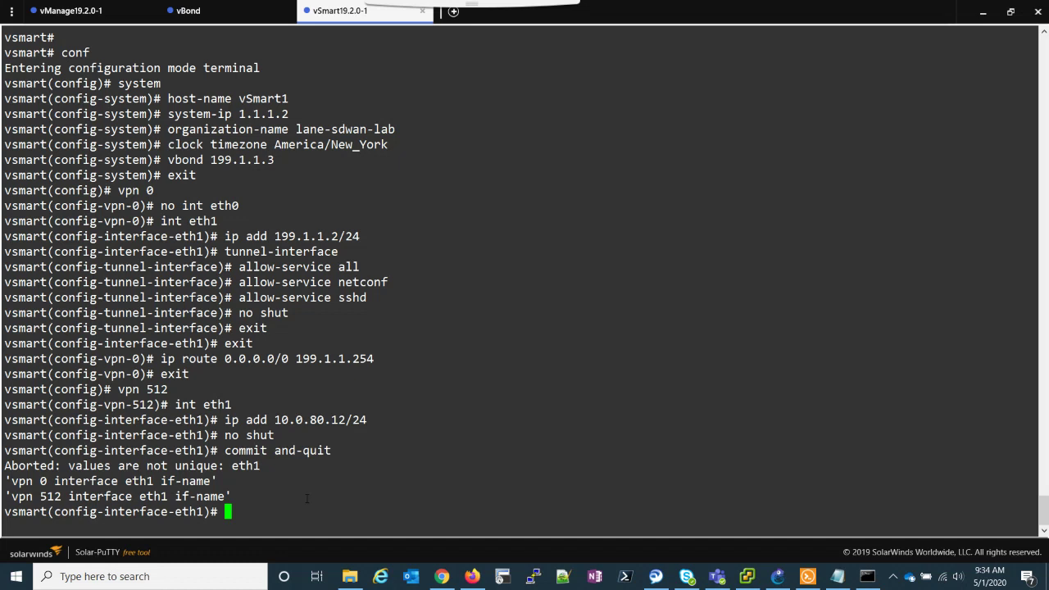
Replace eth1 with an enabled eth0 at 10.0.80.12/24 in VPN 512 and commit.
{"action": "type", "text": "exit"}
{"action": "key", "text": "Return"}
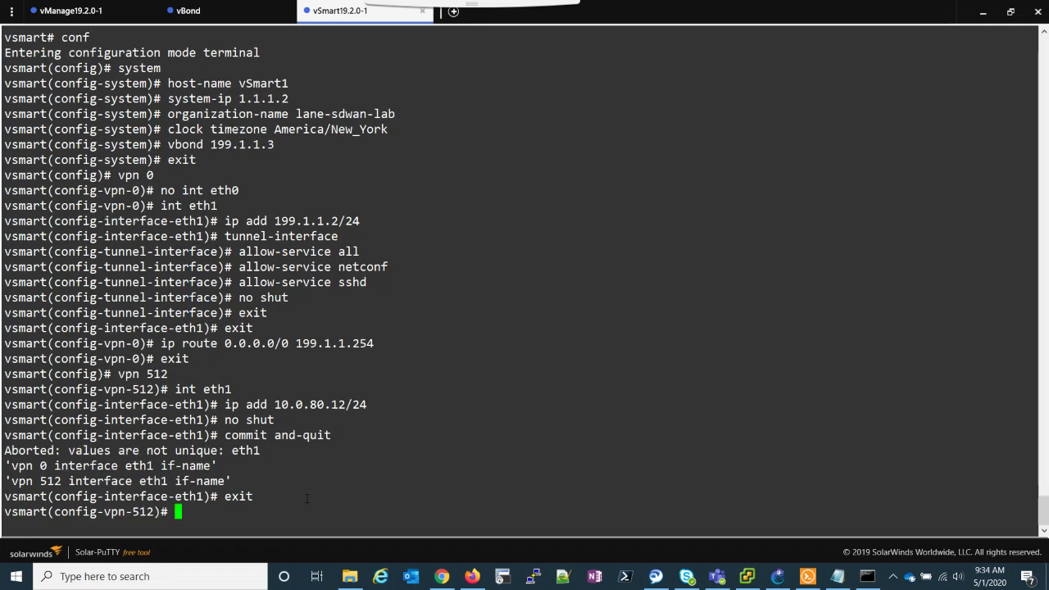
{"action": "type", "text": "no int eth1"}
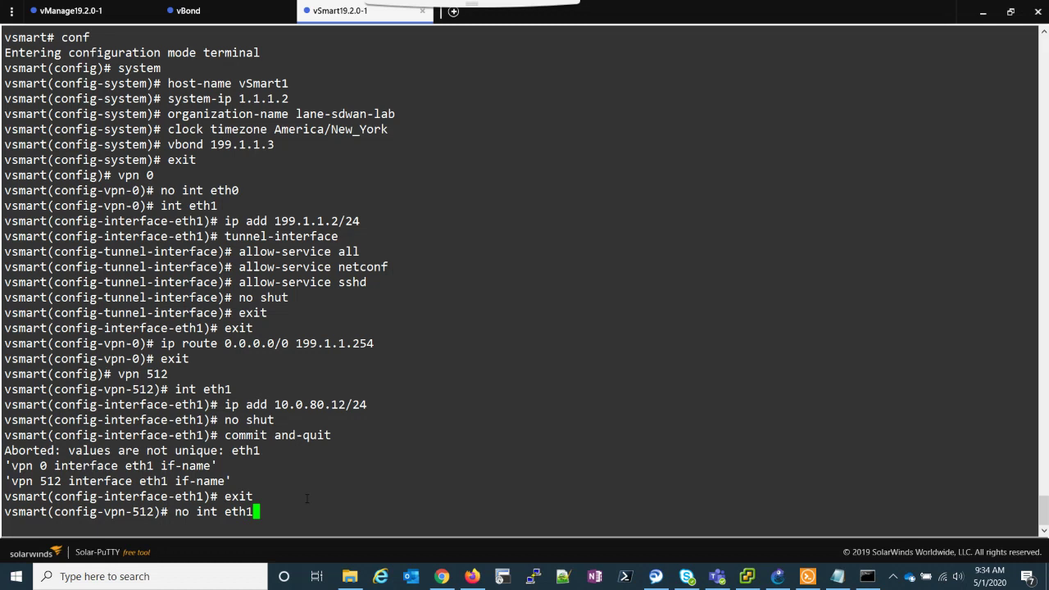
{"action": "key", "text": "Return"}
{"action": "type", "text": "int et"}
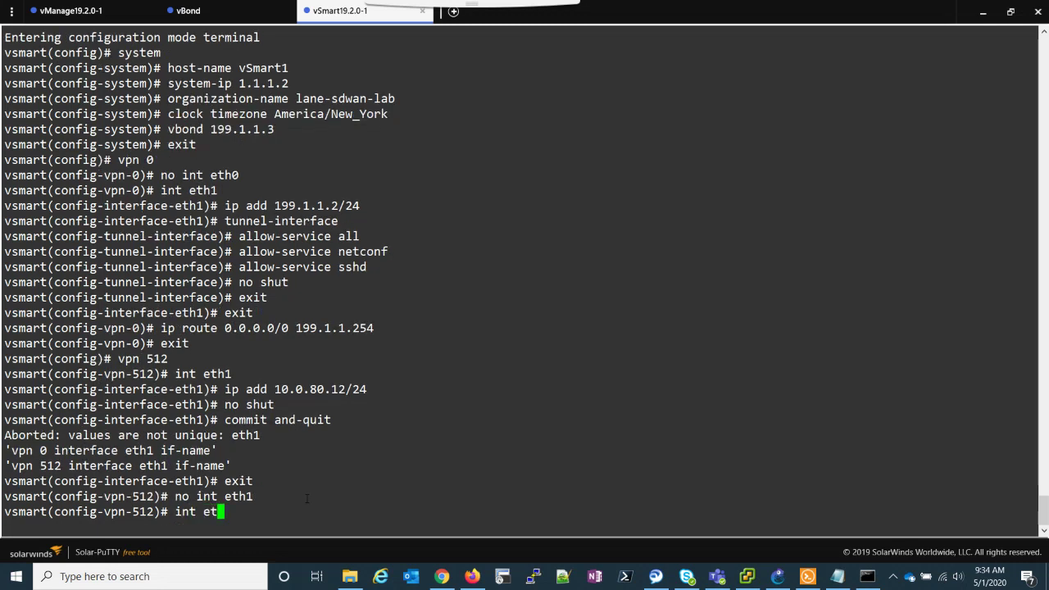
{"action": "type", "text": "h0"}
{"action": "key", "text": "Return"}
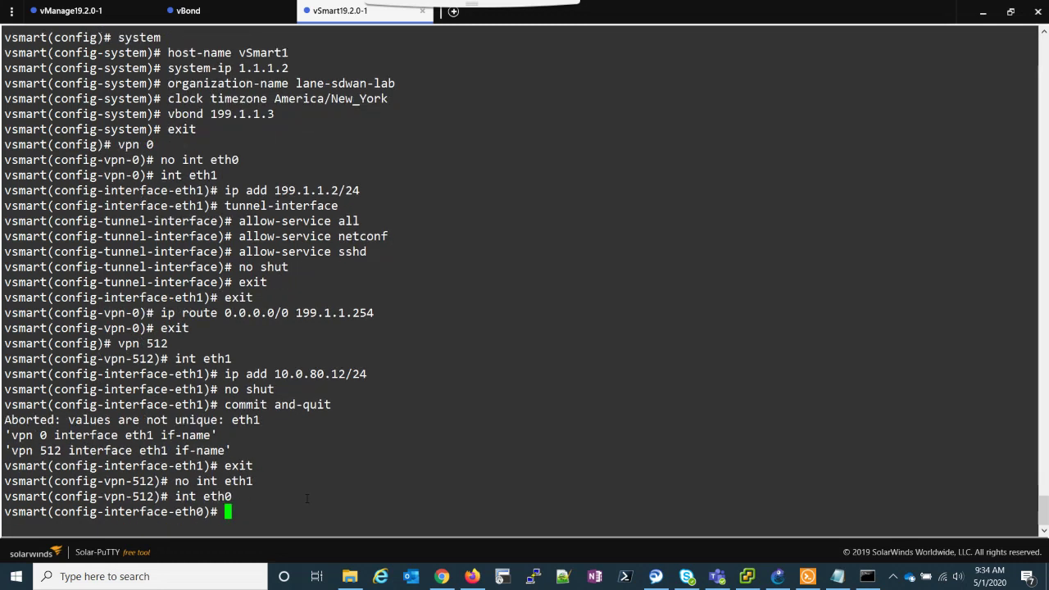
{"action": "type", "text": "ip add 10.0.80.12/24"}
{"action": "key", "text": "Return"}
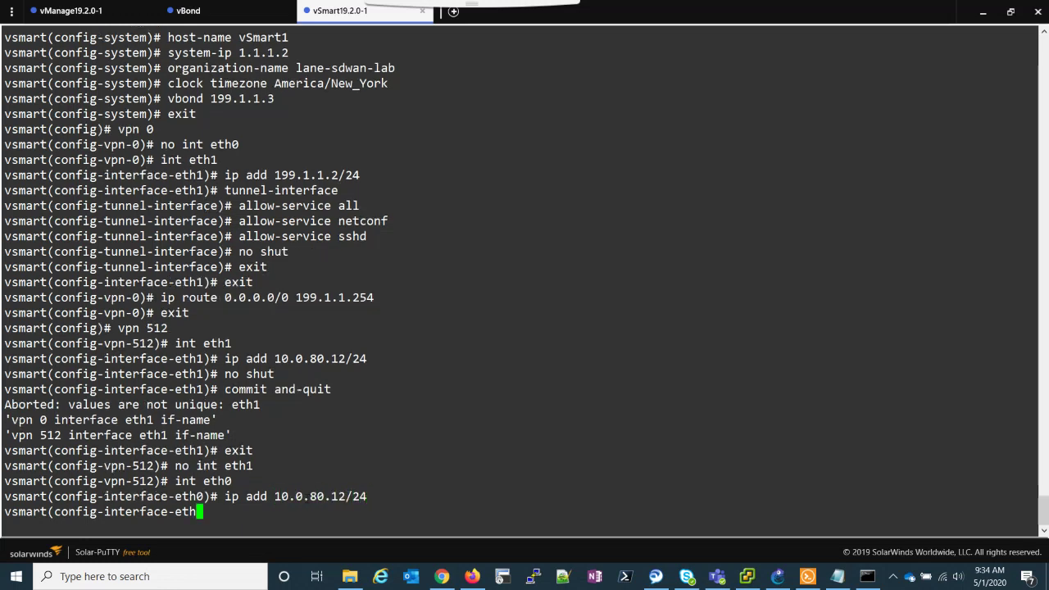
{"action": "type", "text": "no shut"}
{"action": "key", "text": "Return"}
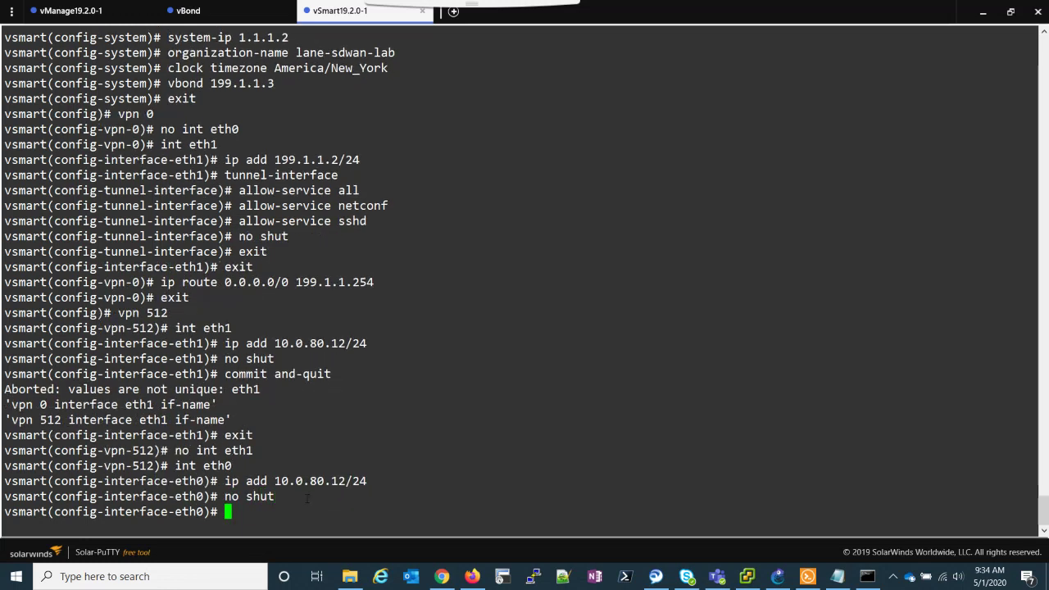
{"action": "type", "text": "commit and-quit"}
{"action": "key", "text": "Return"}
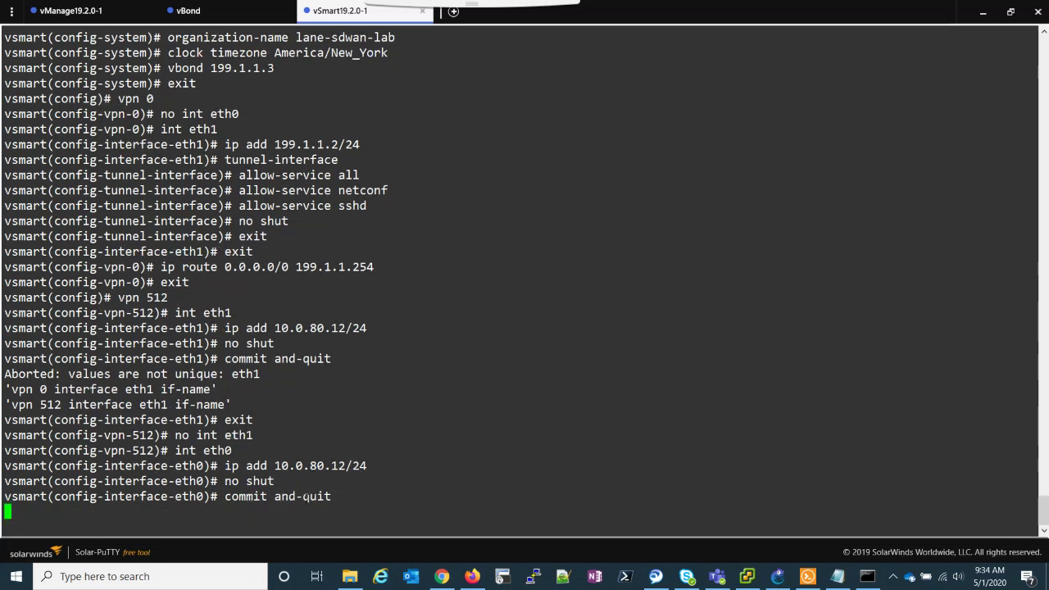
{"action": "key", "text": "Return"}
{"action": "key", "text": "Return"}
{"action": "key", "text": "Return"}
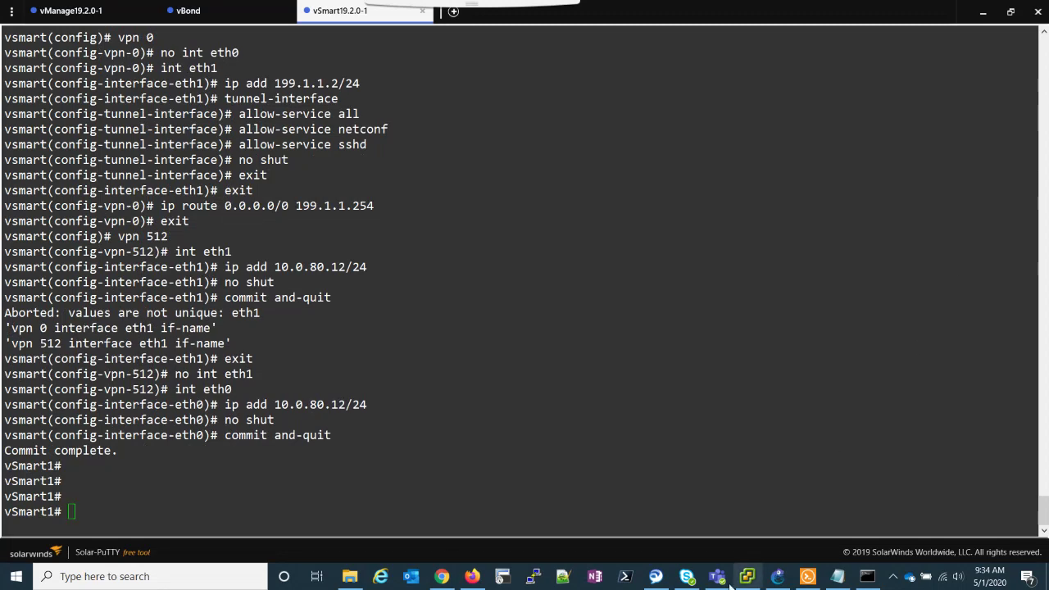
Add vSmart controller 199.1.1.2 with the admin username and password, generating a CSR.
{"action": "left_click", "coordinate": [441, 576]}
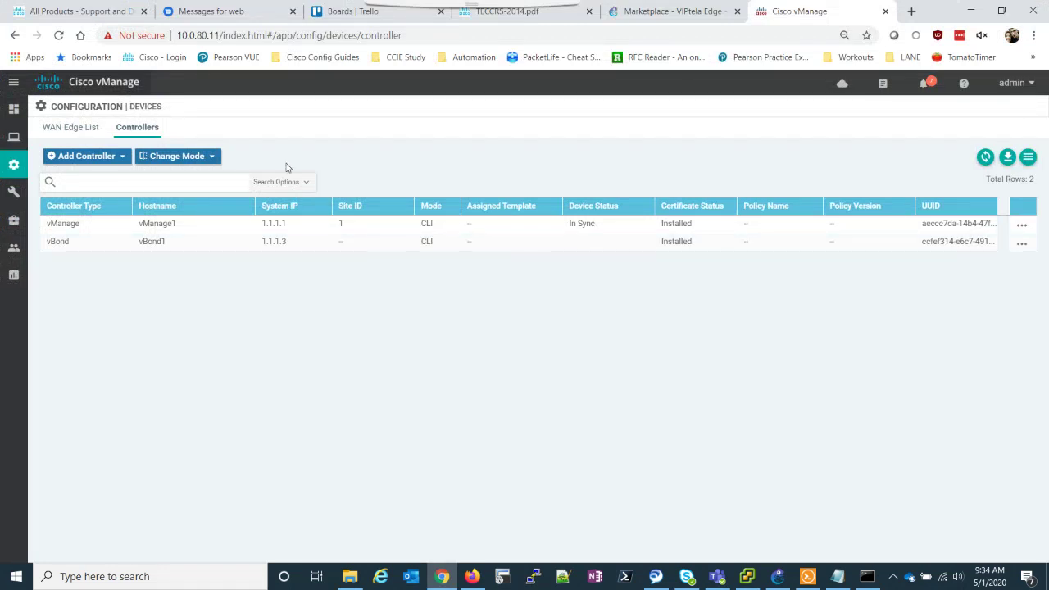
{"action": "left_click", "coordinate": [122, 157]}
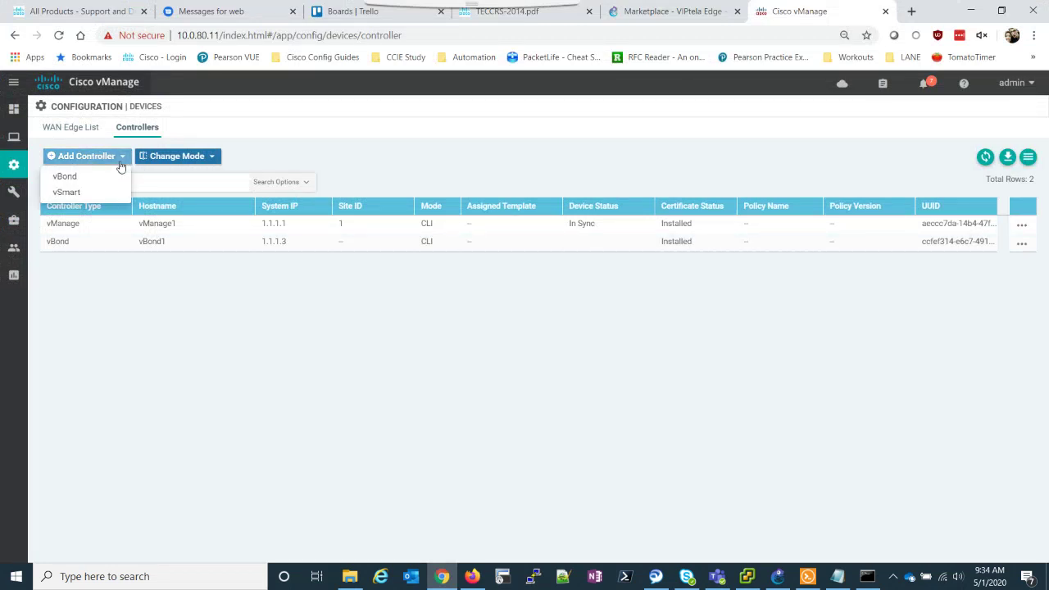
{"action": "left_click", "coordinate": [81, 191]}
{"action": "left_click", "coordinate": [399, 235]}
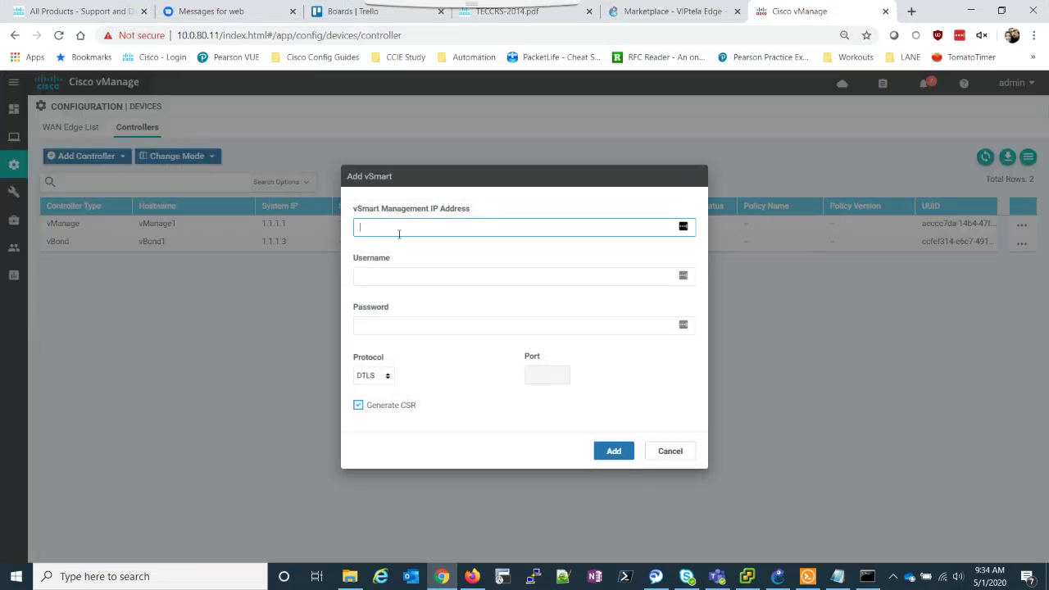
{"action": "type", "text": "199.1.1.2"}
{"action": "left_click", "coordinate": [414, 278]}
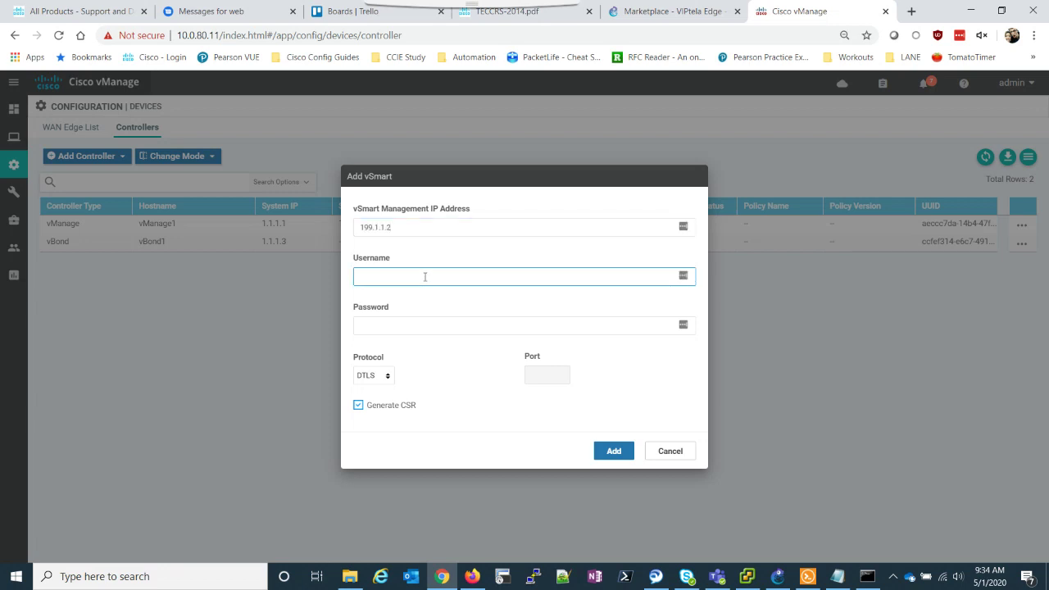
{"action": "type", "text": "admin"}
{"action": "key", "text": "Tab"}
{"action": "type", "text": "admin"}
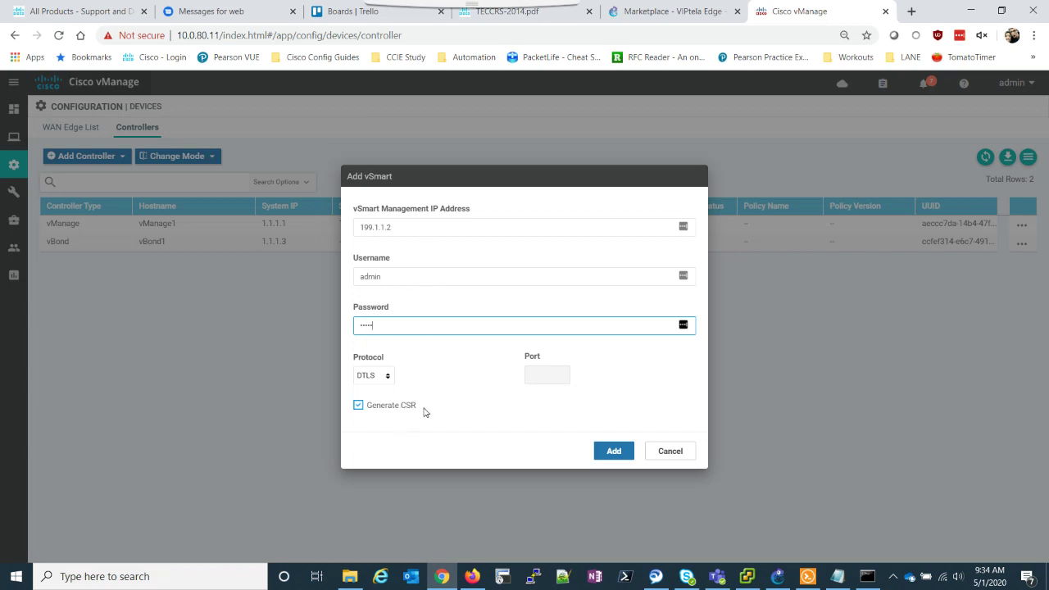
{"action": "left_click", "coordinate": [607, 454]}
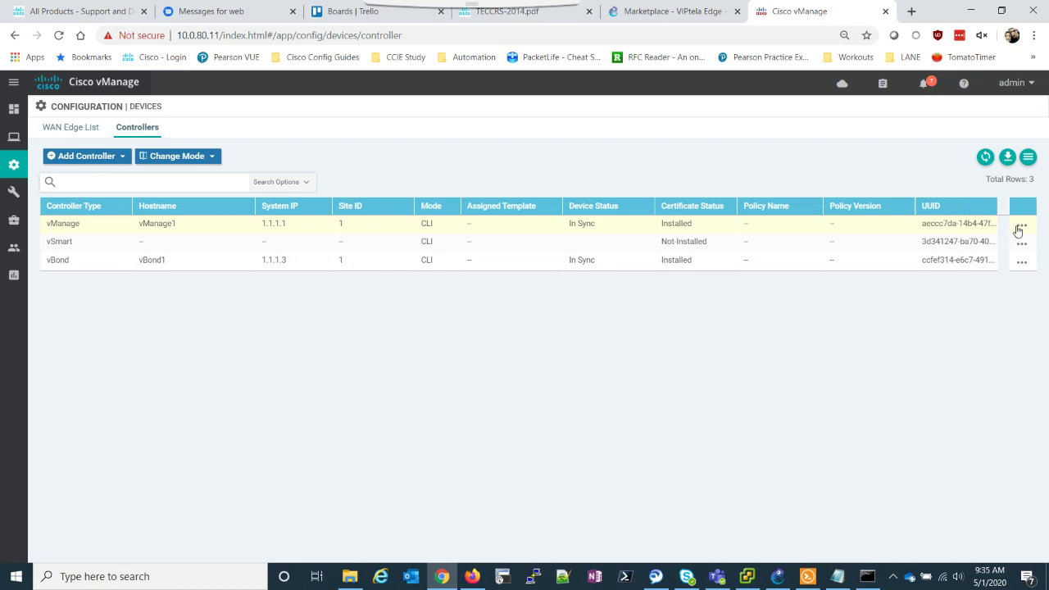
Open the Controllers list on the Configuration > Certificates page.
{"action": "left_click", "coordinate": [1022, 250]}
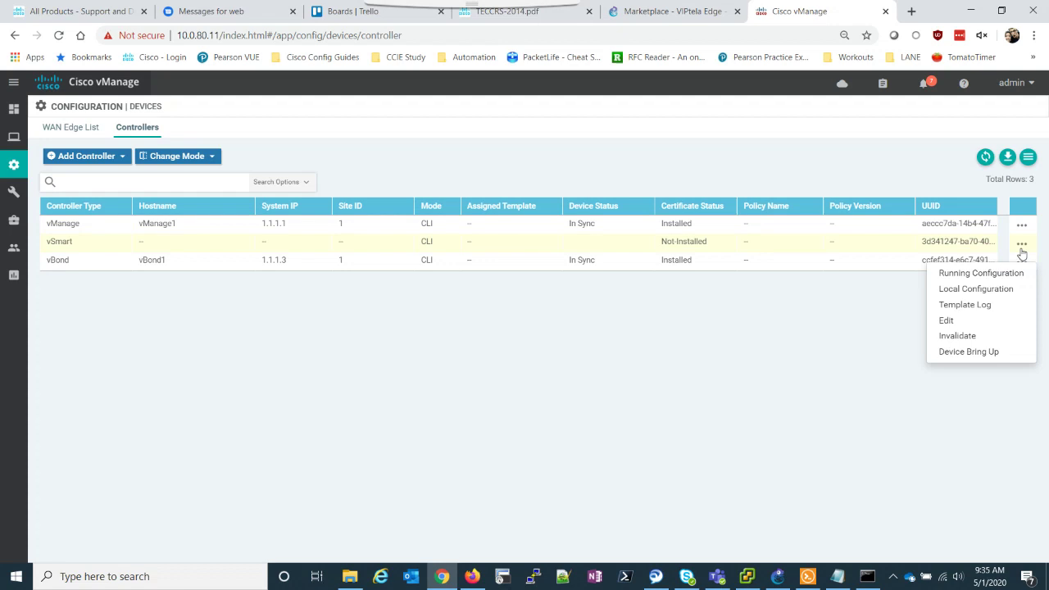
{"action": "mouse_move", "coordinate": [15, 168]}
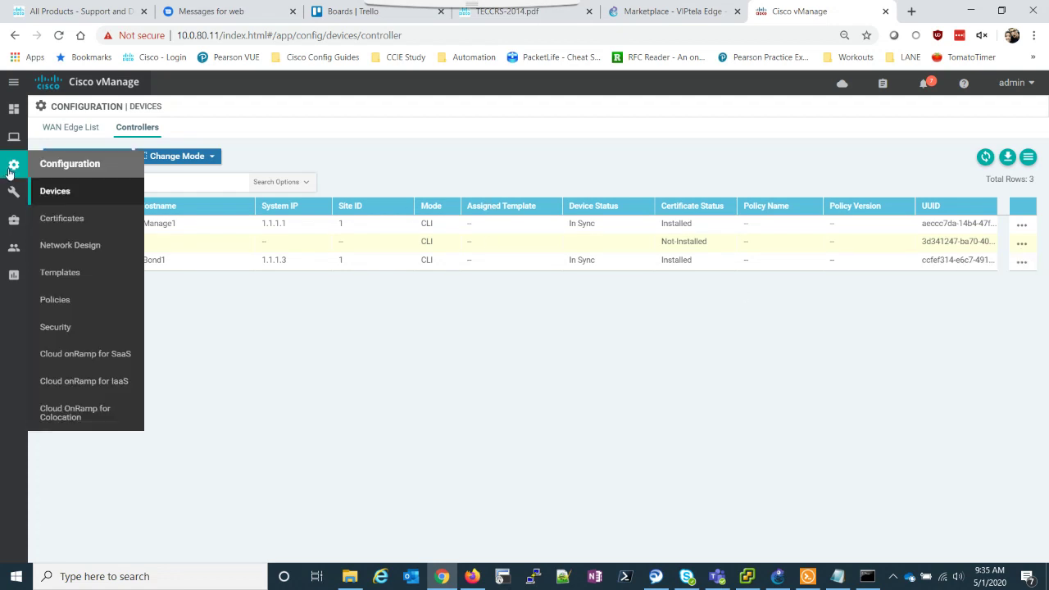
{"action": "left_click", "coordinate": [59, 223]}
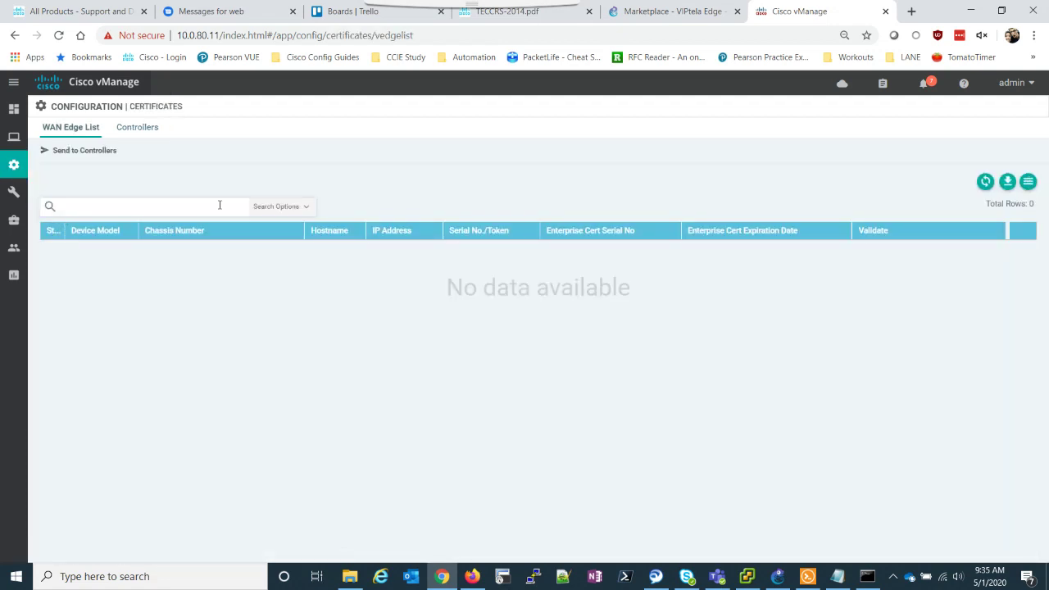
{"action": "left_click", "coordinate": [137, 128]}
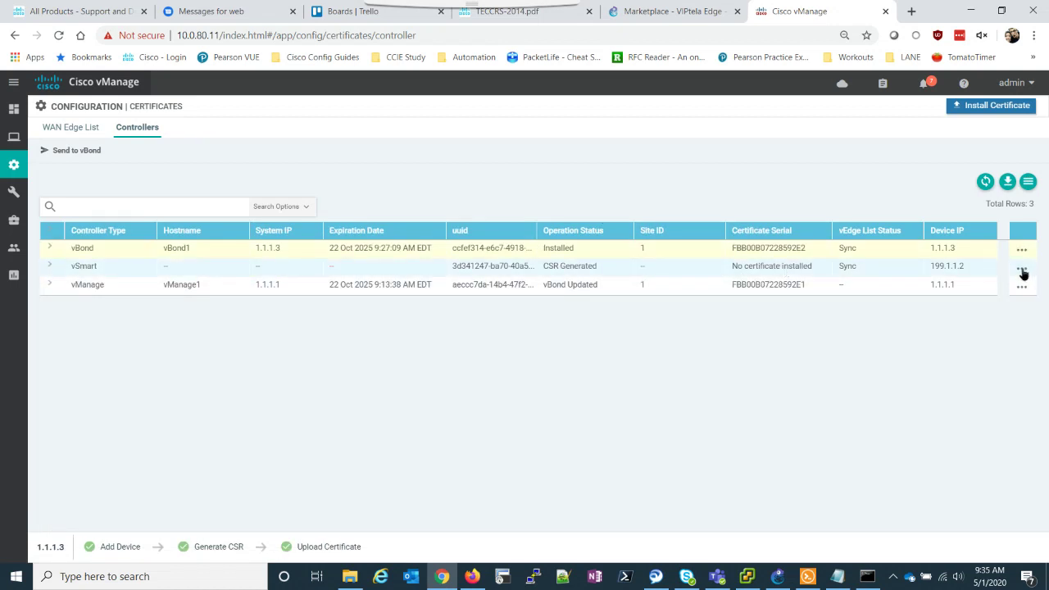
Open the vSmart's View CSR dialog and select all the CSR text.
{"action": "left_click", "coordinate": [1022, 273]}
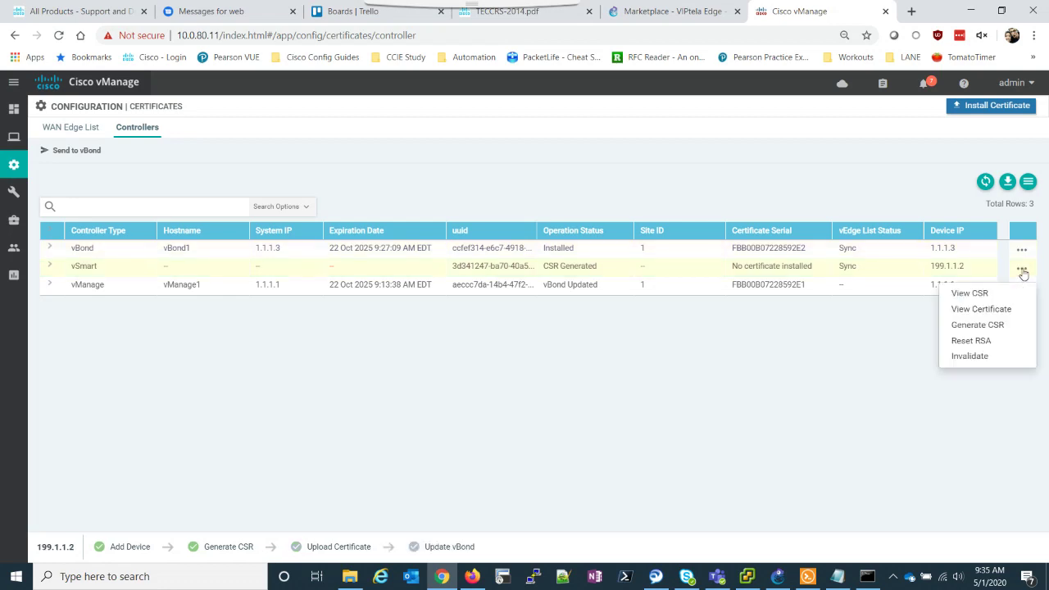
{"action": "left_click", "coordinate": [981, 292]}
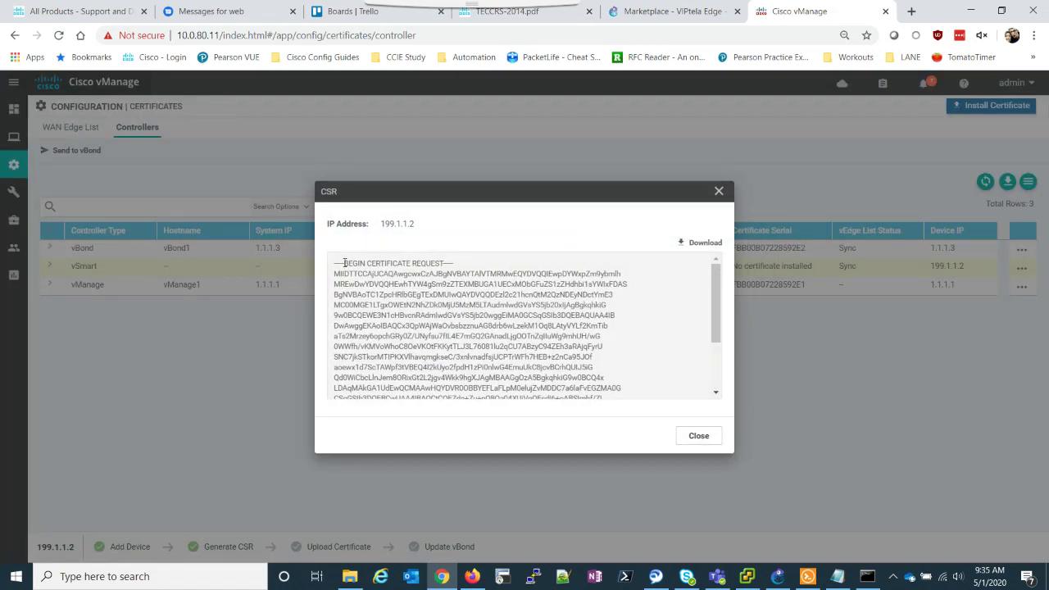
{"action": "left_click_drag", "start_coordinate": [334, 263], "coordinate": [489, 372]}
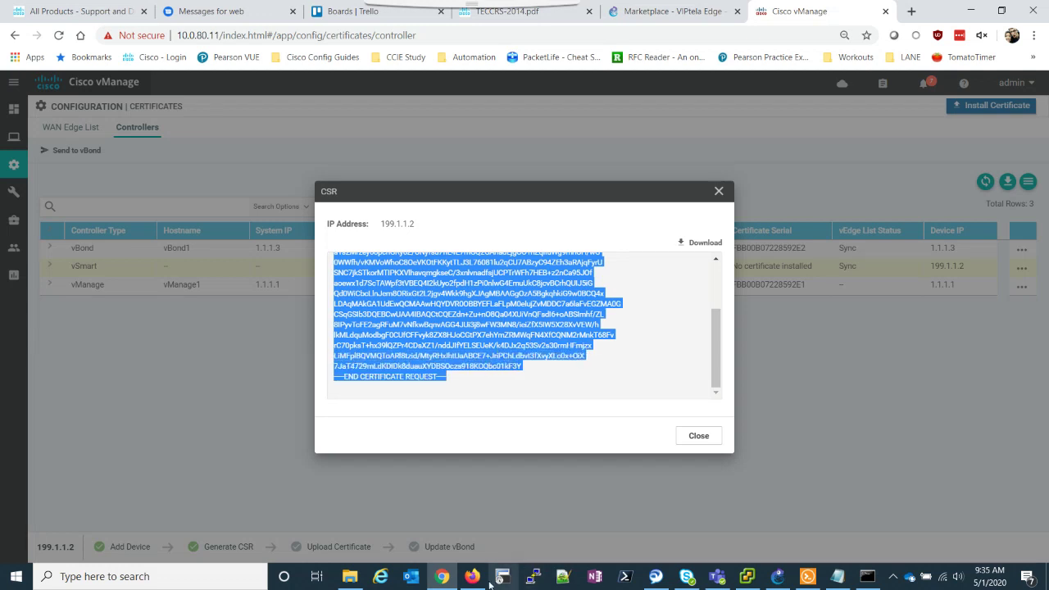
On vManage, paste the vSmart CSR into a new vi file vsmart.csr, save it, and list the files.
{"action": "left_click", "coordinate": [820, 580]}
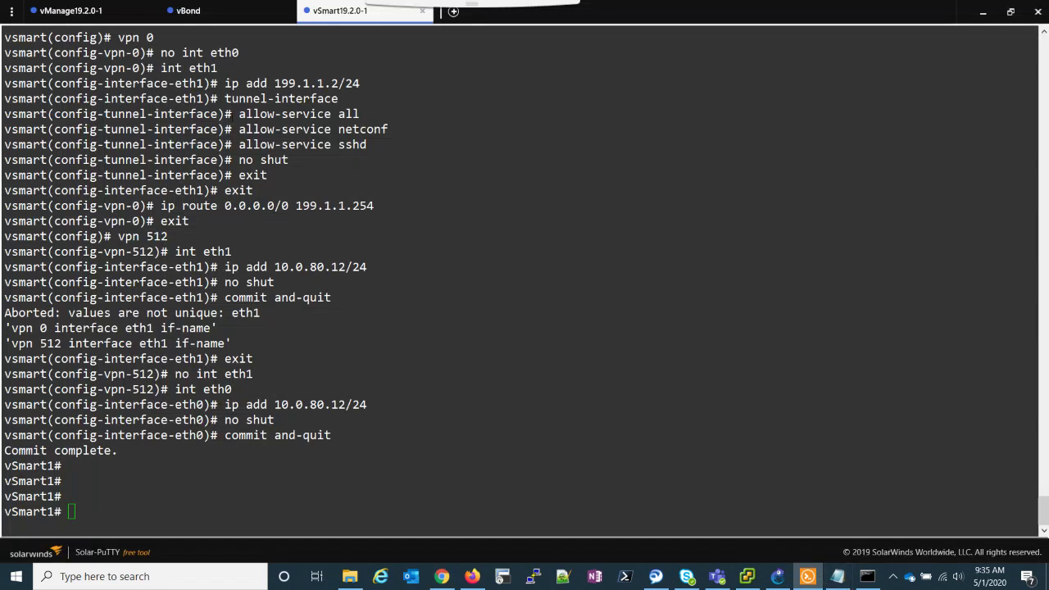
{"action": "left_click", "coordinate": [71, 11]}
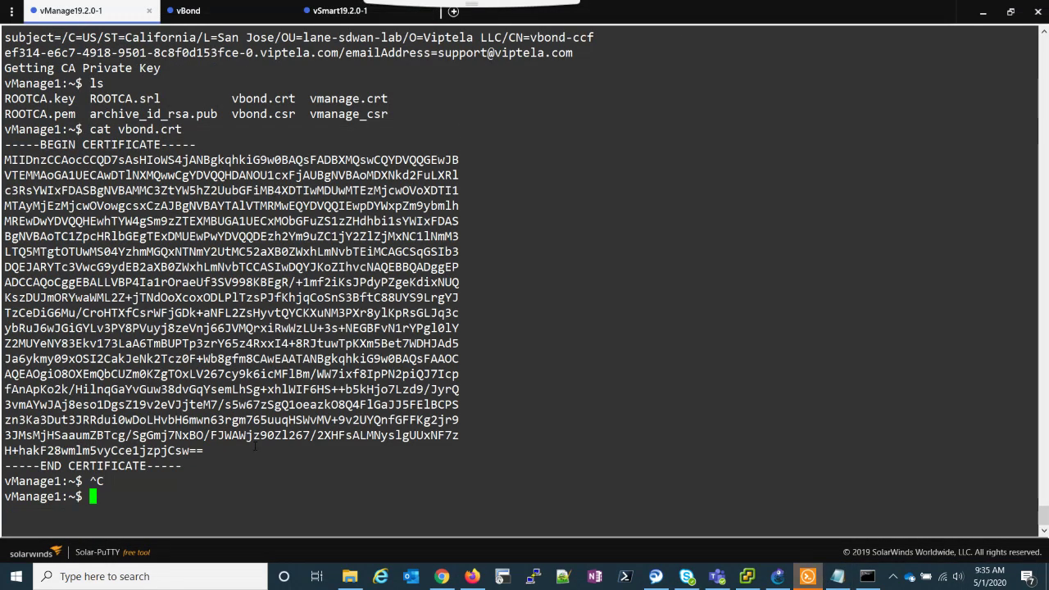
{"action": "key", "text": "Return"}
{"action": "key", "text": "Return"}
{"action": "key", "text": "Return"}
{"action": "key", "text": "Return"}
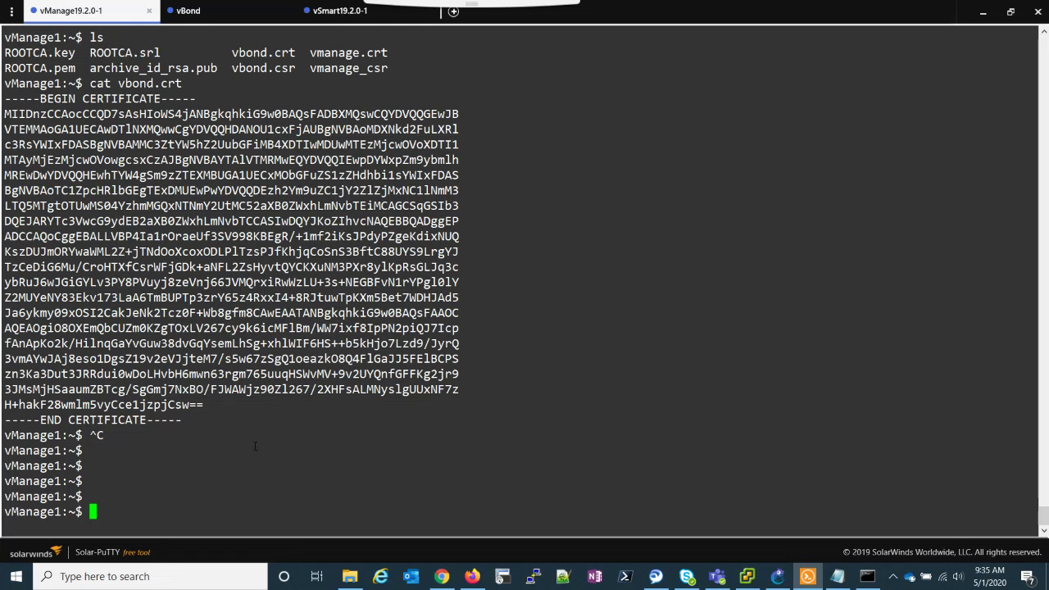
{"action": "type", "text": "vi vsmart."}
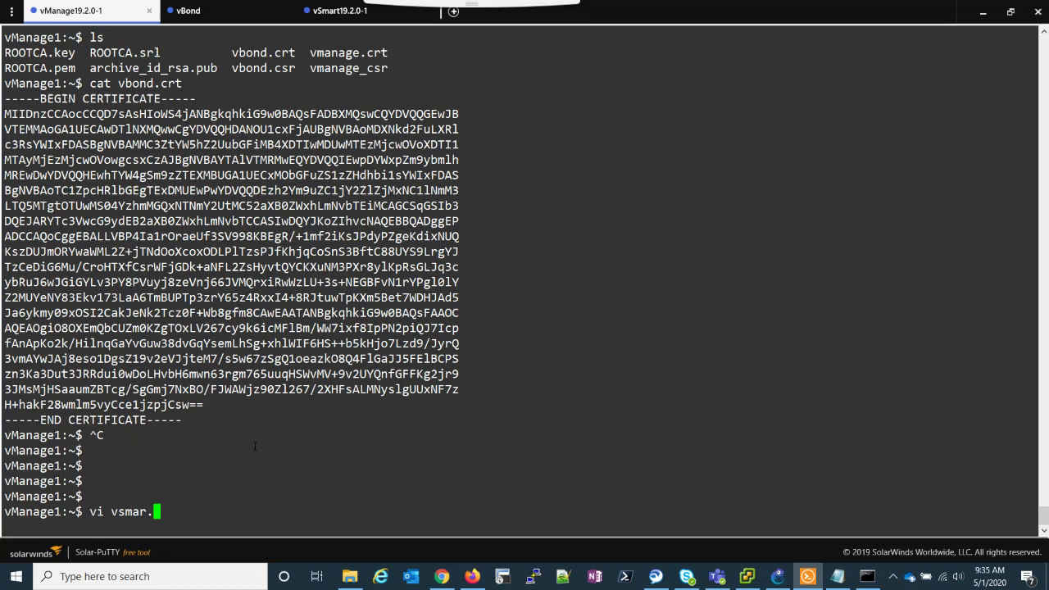
{"action": "type", "text": "csr"}
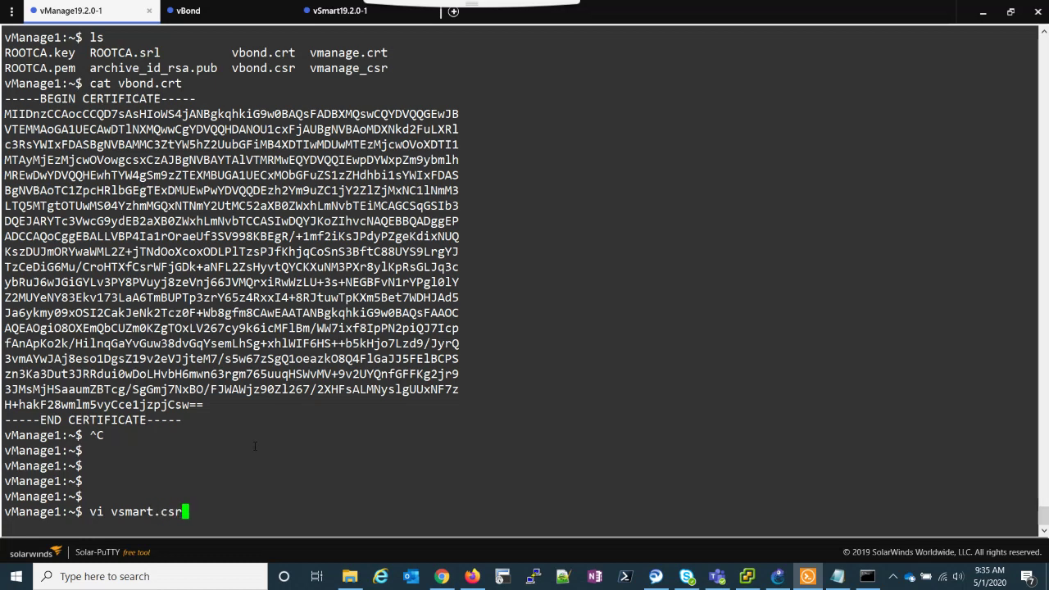
{"action": "key", "text": "Return"}
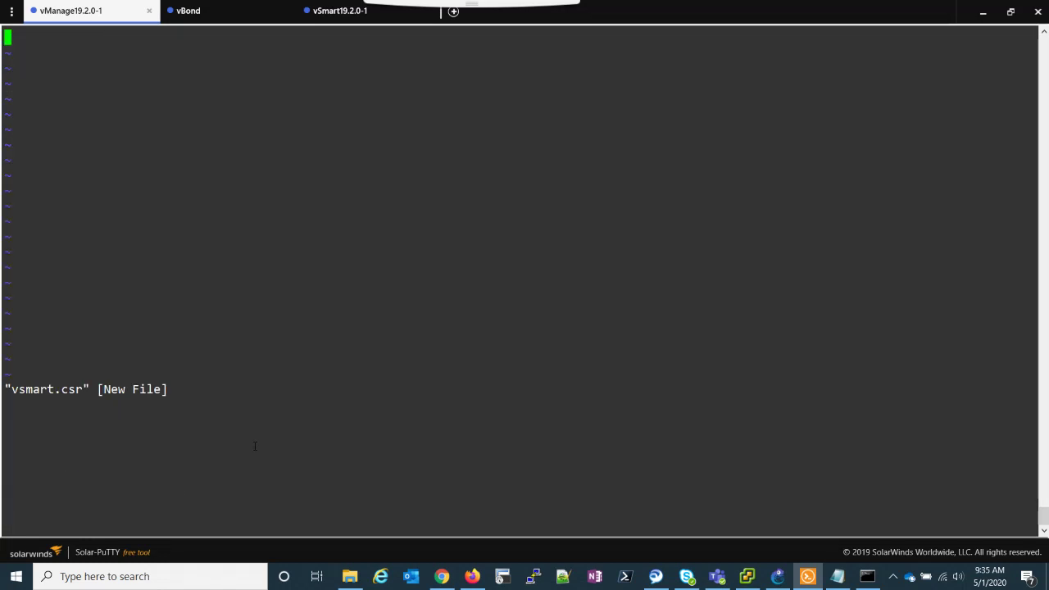
{"action": "right_click", "coordinate": [152, 62]}
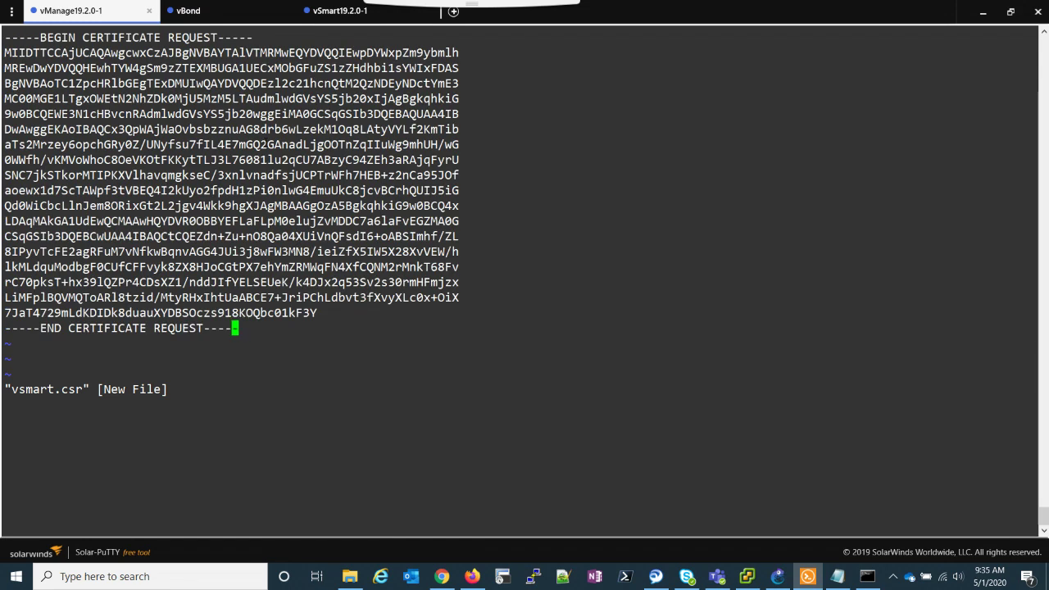
{"action": "type", "text": ":wq"}
{"action": "key", "text": "Return"}
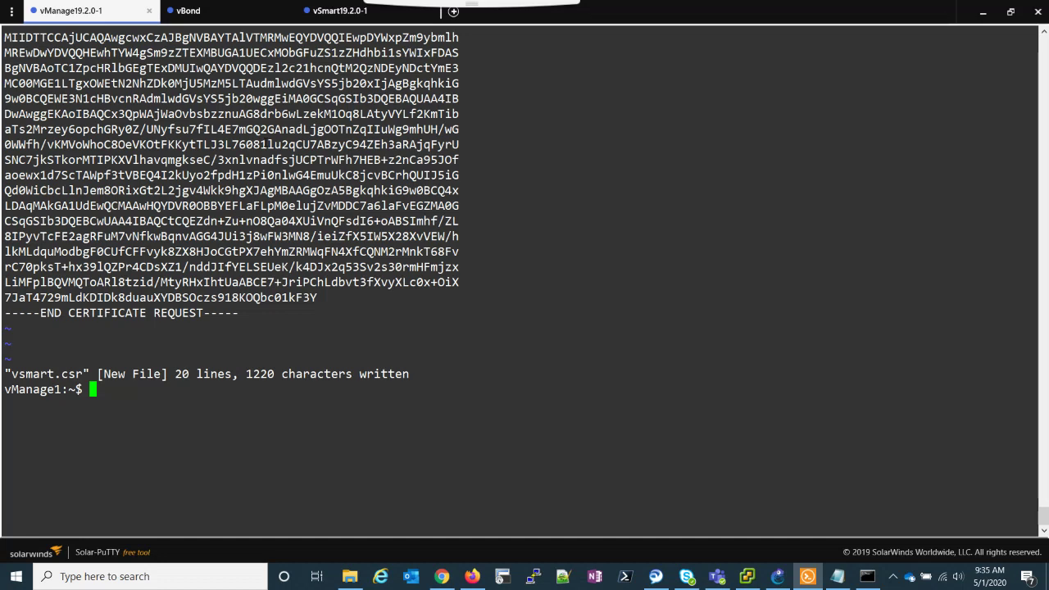
{"action": "type", "text": "ls"}
{"action": "key", "text": "Return"}
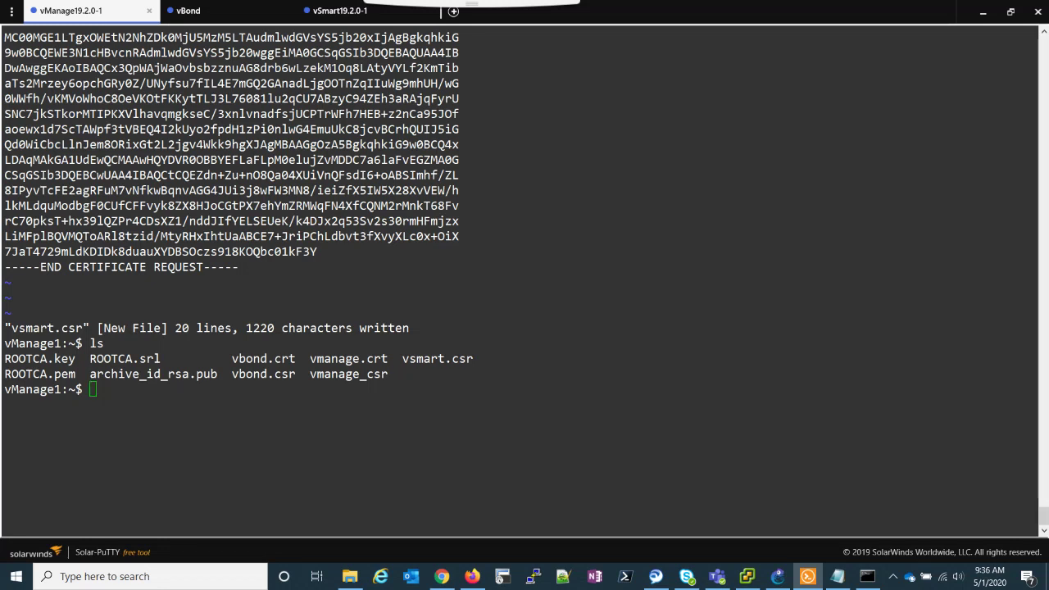
Sign vsmart.csr with the root CA key into vsmart.crt, valid for 2000 days.
{"action": "right_click", "coordinate": [164, 397]}
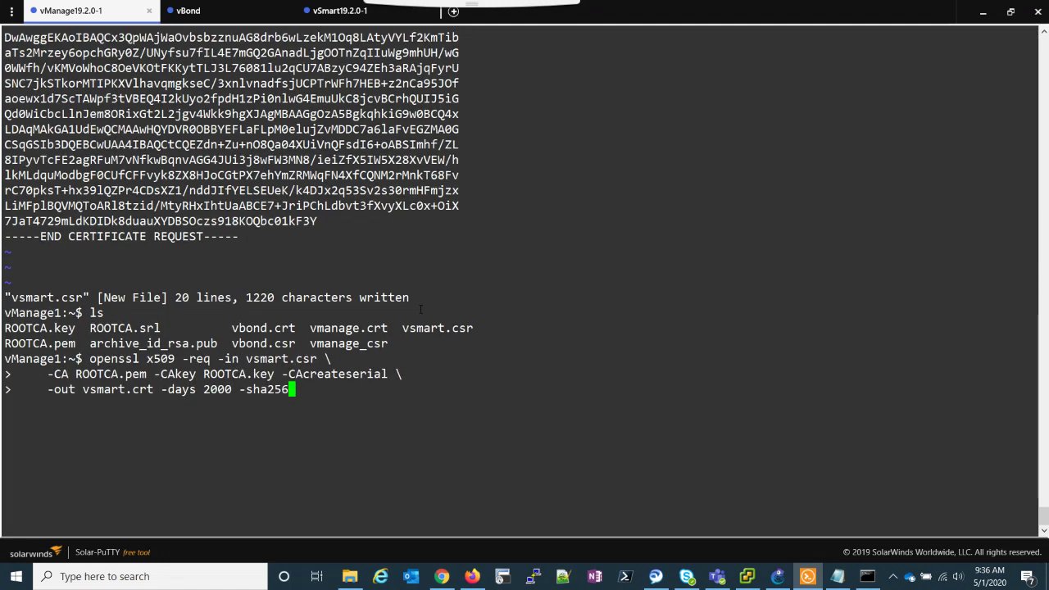
{"action": "key", "text": "Return"}
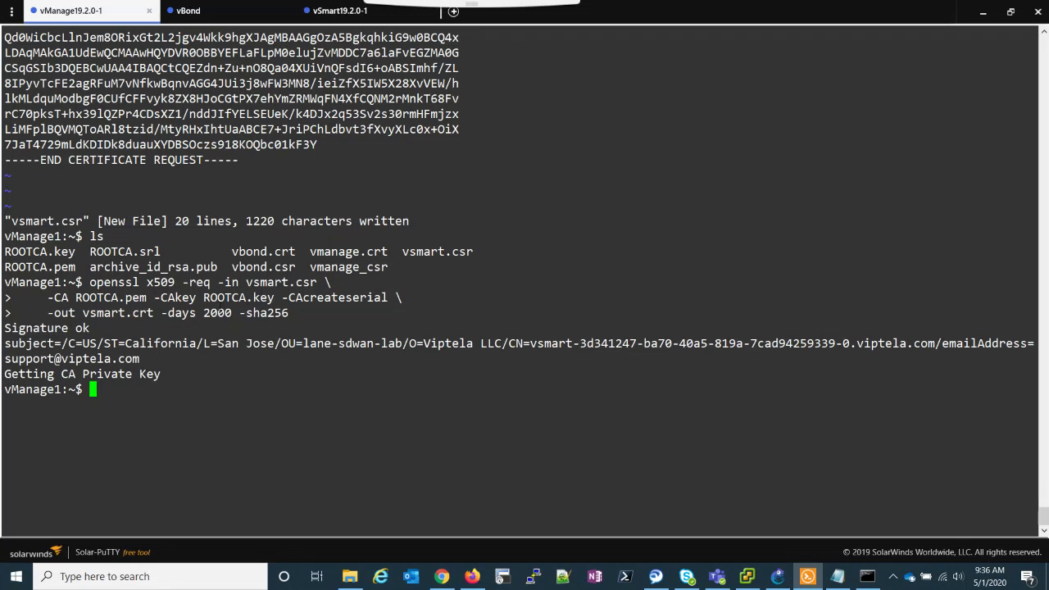
{"action": "left_click_drag", "start_coordinate": [76, 297], "coordinate": [275, 297]}
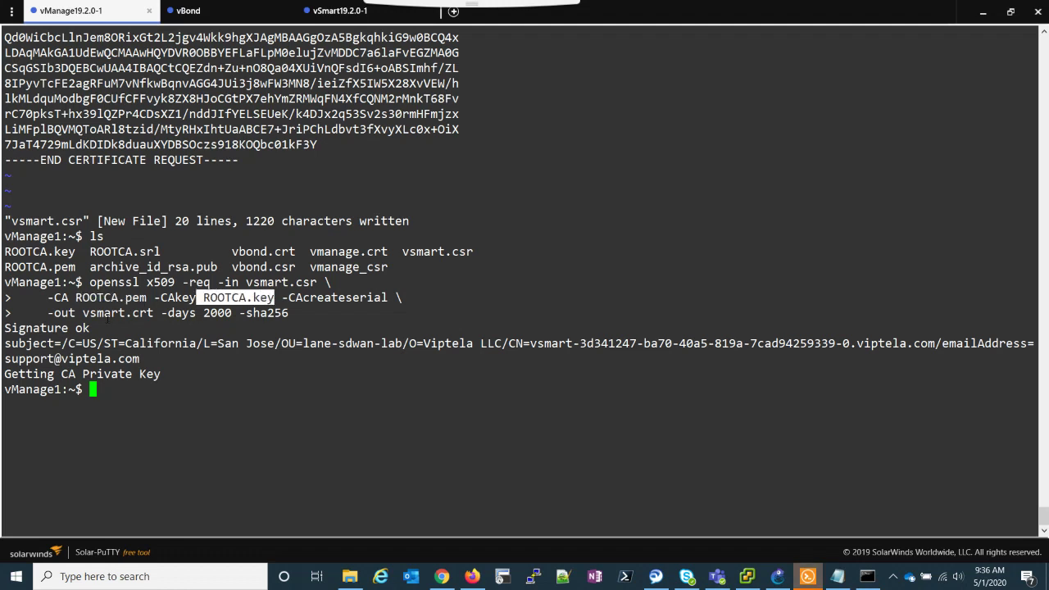
{"action": "left_click_drag", "start_coordinate": [83, 313], "coordinate": [161, 313]}
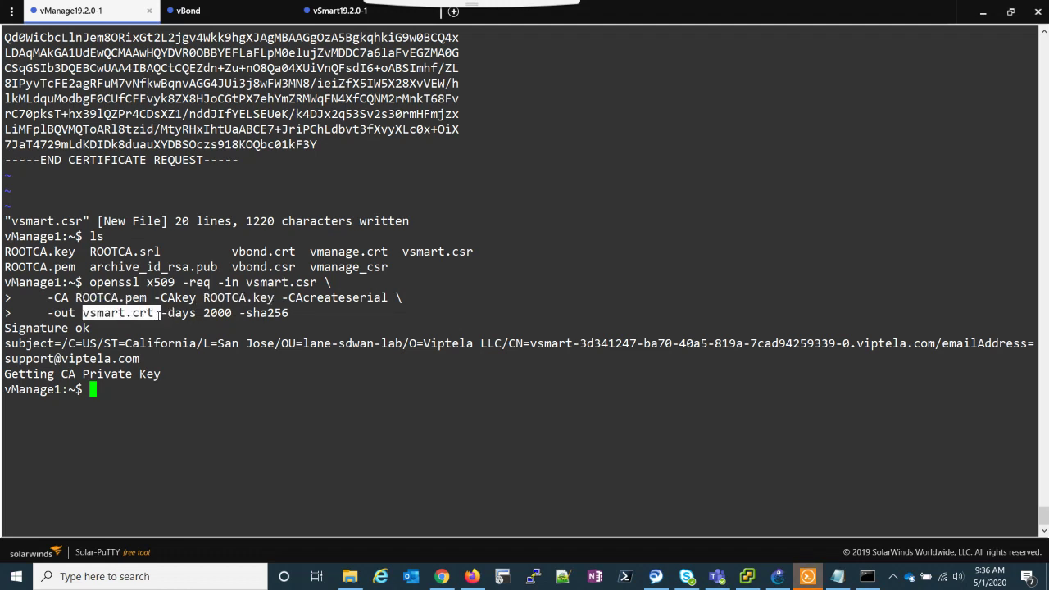
{"action": "left_click", "coordinate": [215, 386]}
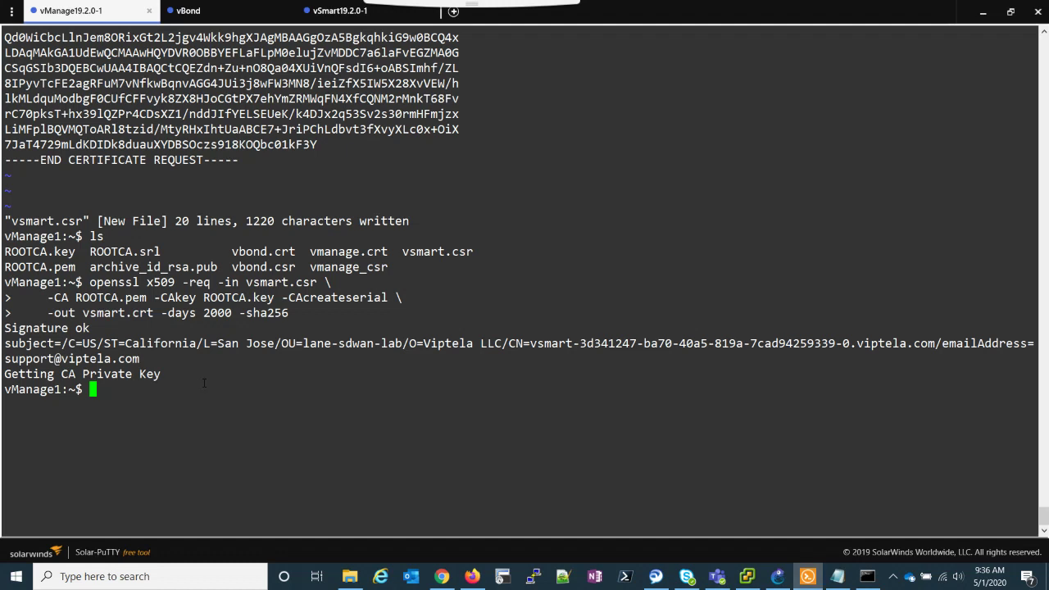
Print vsmart.crt with cat and copy the whole signed certificate for vManage.
{"action": "type", "text": "cat vsmart.crt"}
{"action": "key", "text": "Return"}
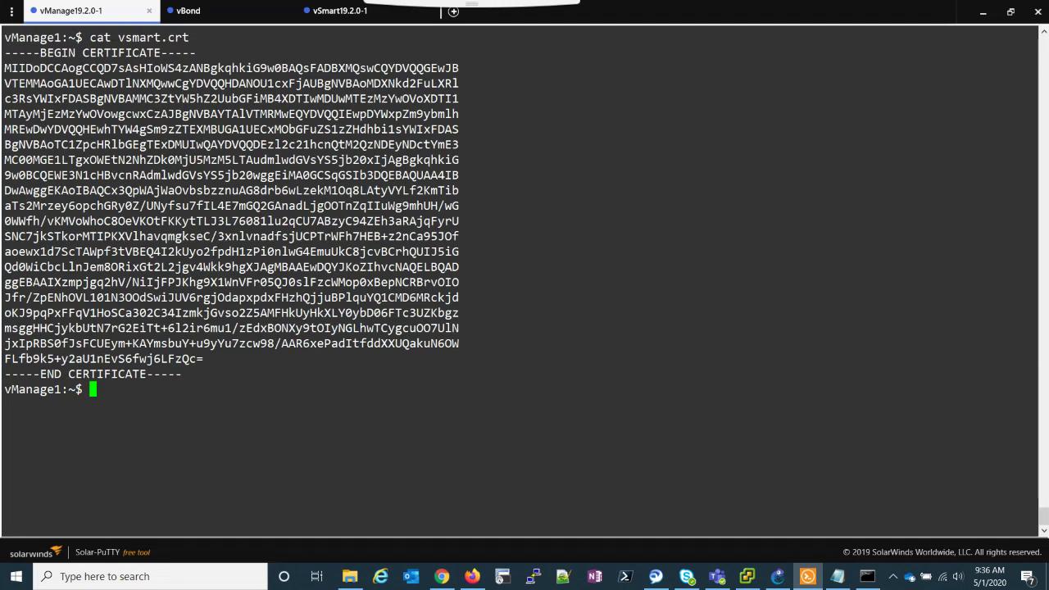
{"action": "left_click_drag", "start_coordinate": [183, 373], "coordinate": [7, 56]}
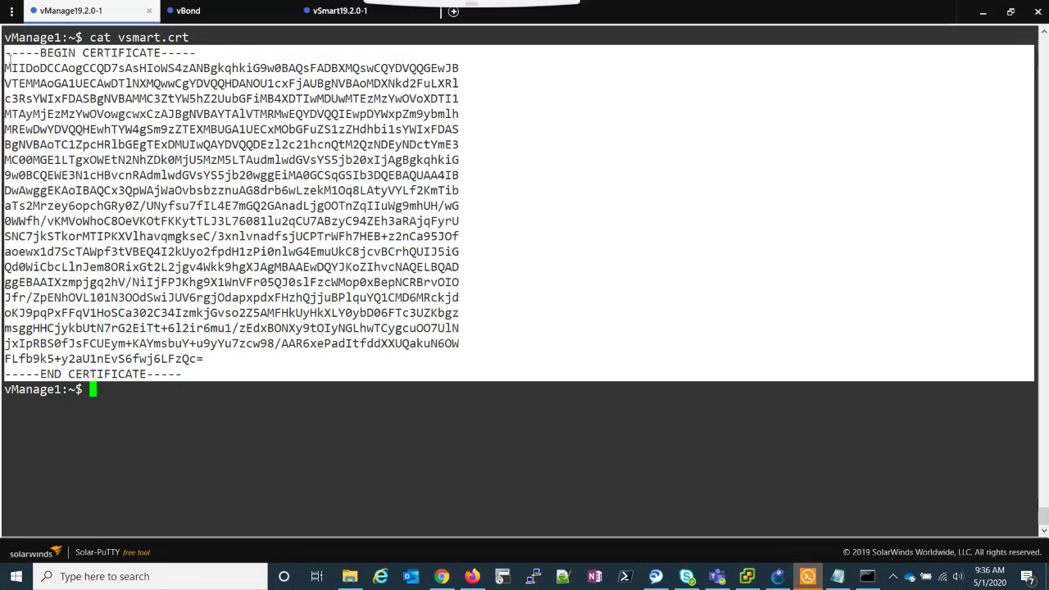
{"action": "key", "text": "Return"}
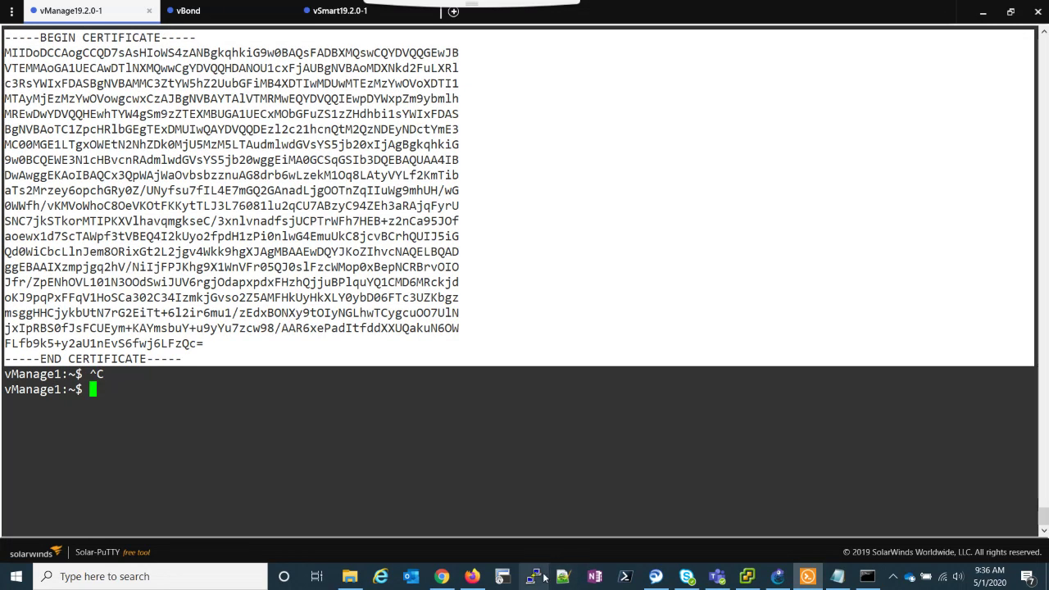
{"action": "left_click", "coordinate": [441, 575]}
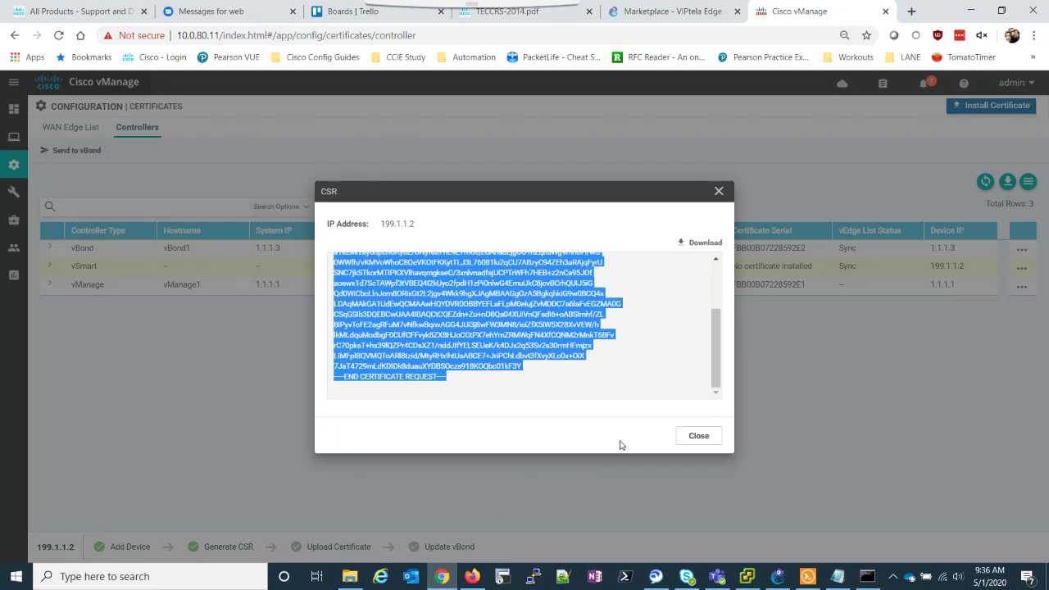
Paste the signed vSmart certificate into Install Certificate and confirm the install task succeeds.
{"action": "left_click", "coordinate": [696, 437]}
{"action": "left_click", "coordinate": [994, 105]}
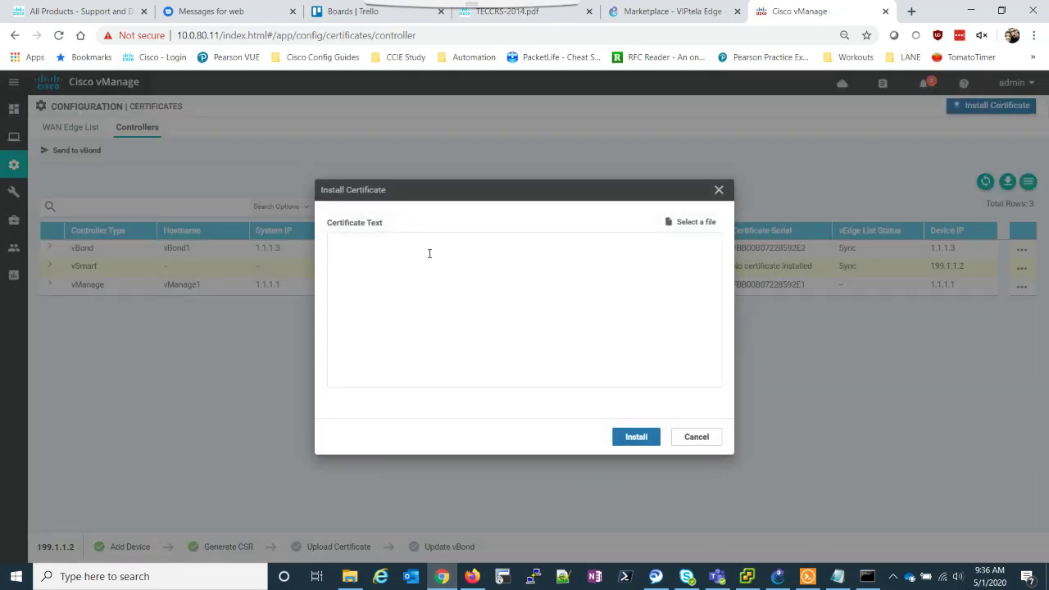
{"action": "left_click", "coordinate": [429, 253]}
{"action": "key", "text": "ctrl+v"}
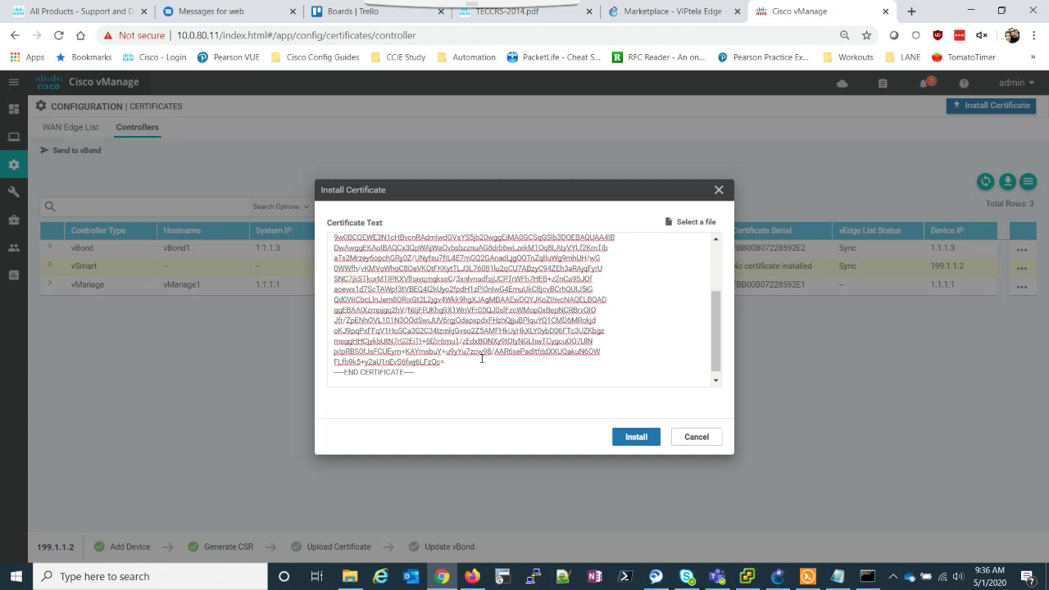
{"action": "left_click", "coordinate": [633, 436]}
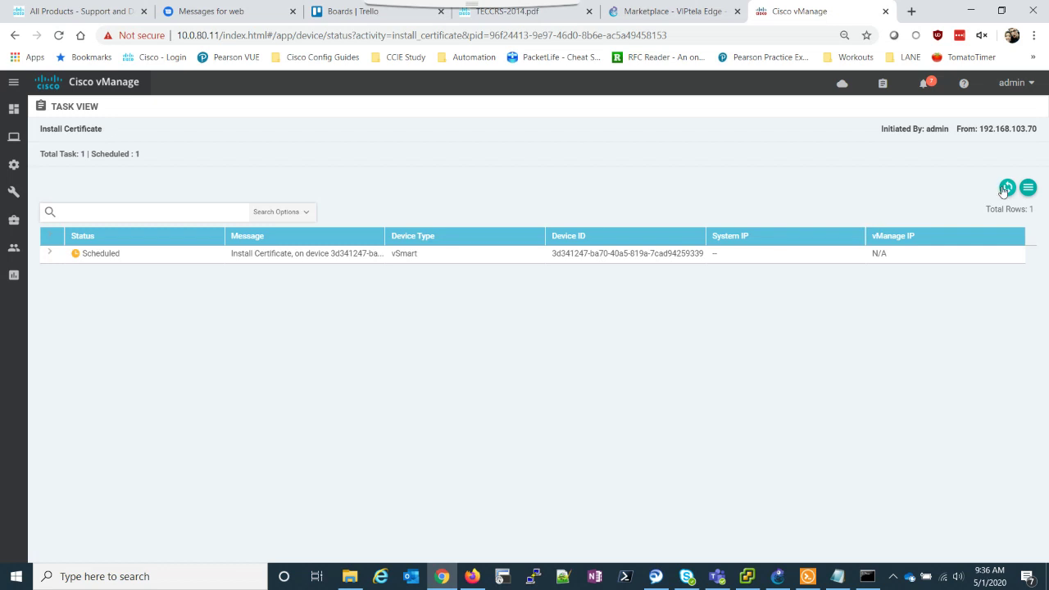
{"action": "left_click", "coordinate": [1005, 189]}
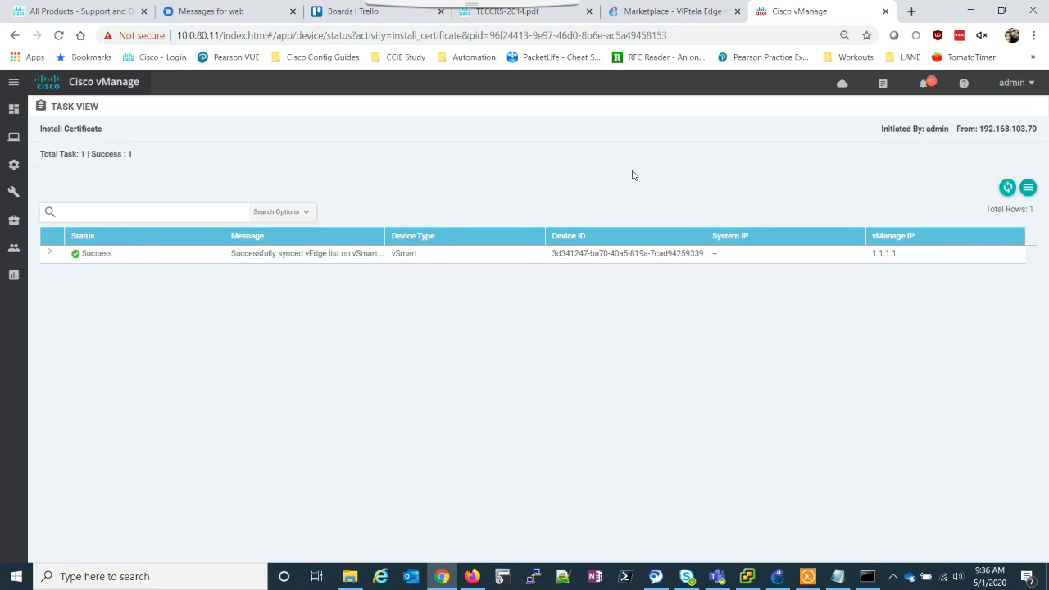
Open Configuration > Devices > Controllers and refresh to see all three certificates Installed.
{"action": "mouse_move", "coordinate": [12, 138]}
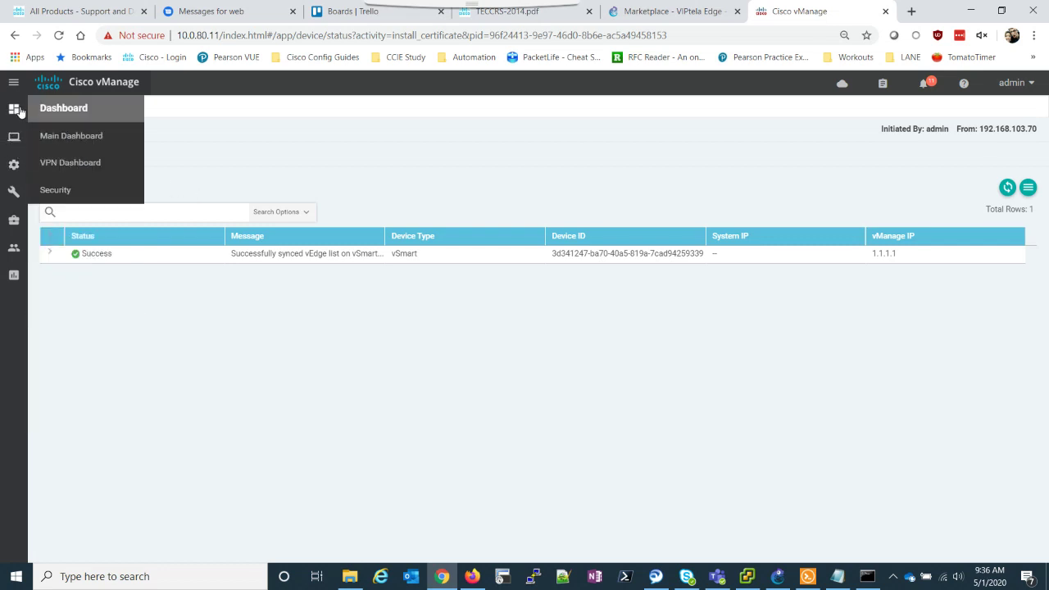
{"action": "mouse_move", "coordinate": [13, 164]}
{"action": "left_click", "coordinate": [54, 193]}
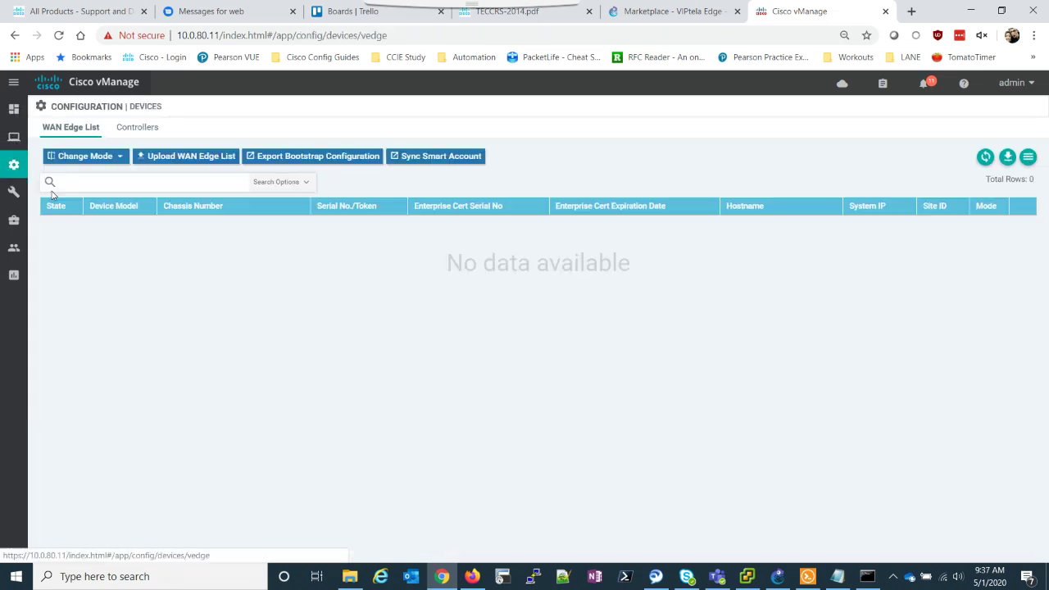
{"action": "left_click", "coordinate": [122, 136]}
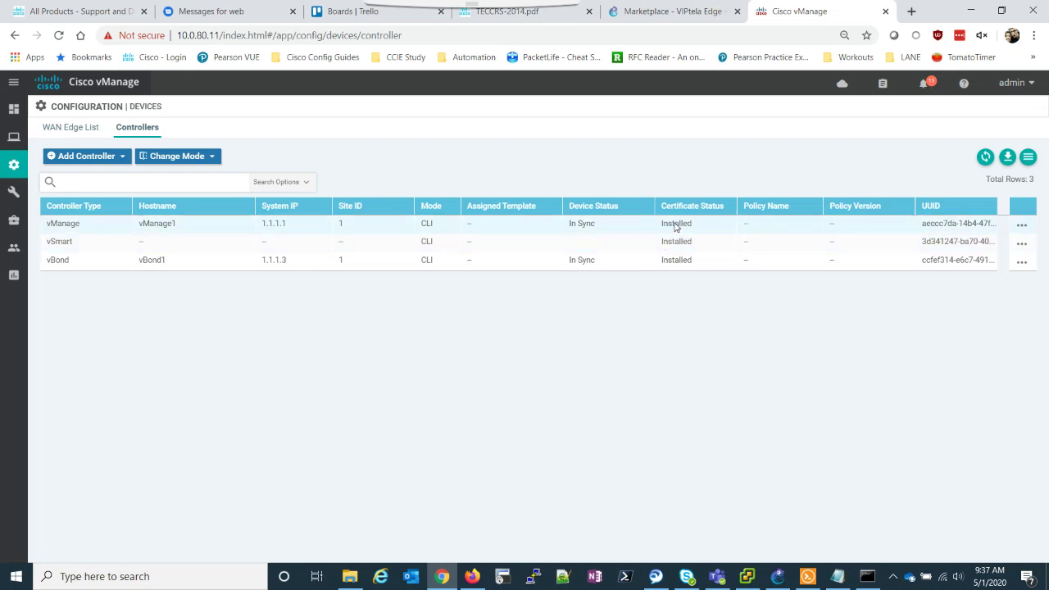
{"action": "left_click", "coordinate": [983, 160]}
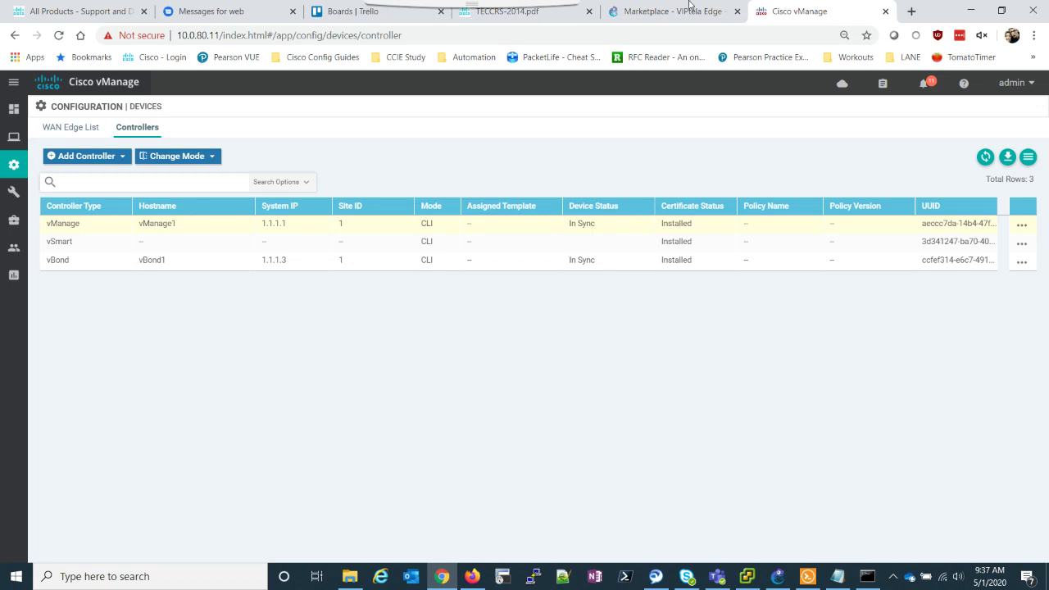
On vBond, rerun show orchestrator connections until the vSmart at 1.1.1.2 appears as up.
{"action": "left_click", "coordinate": [806, 576]}
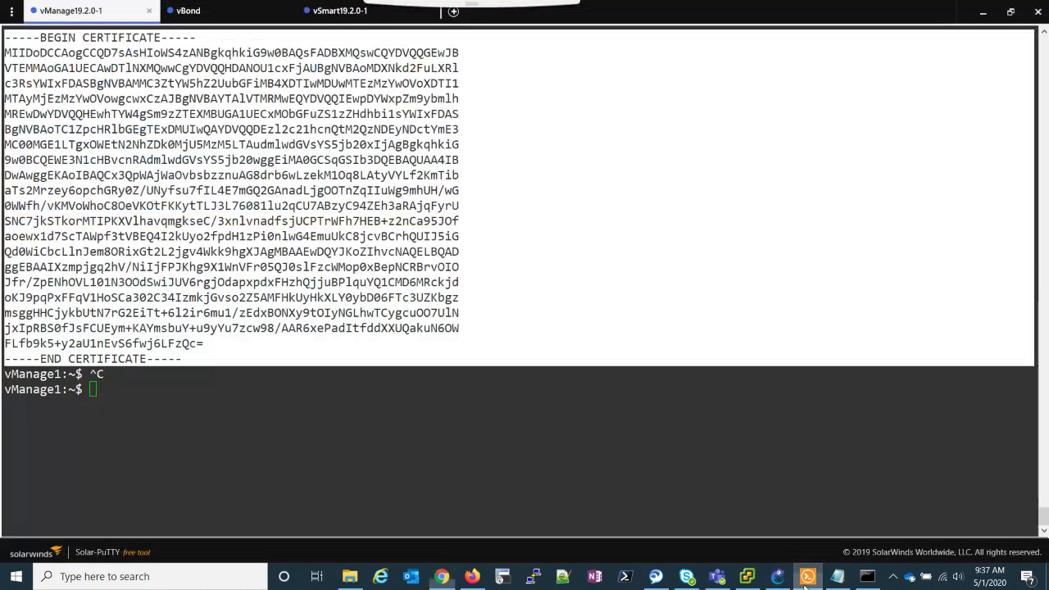
{"action": "left_click", "coordinate": [211, 12]}
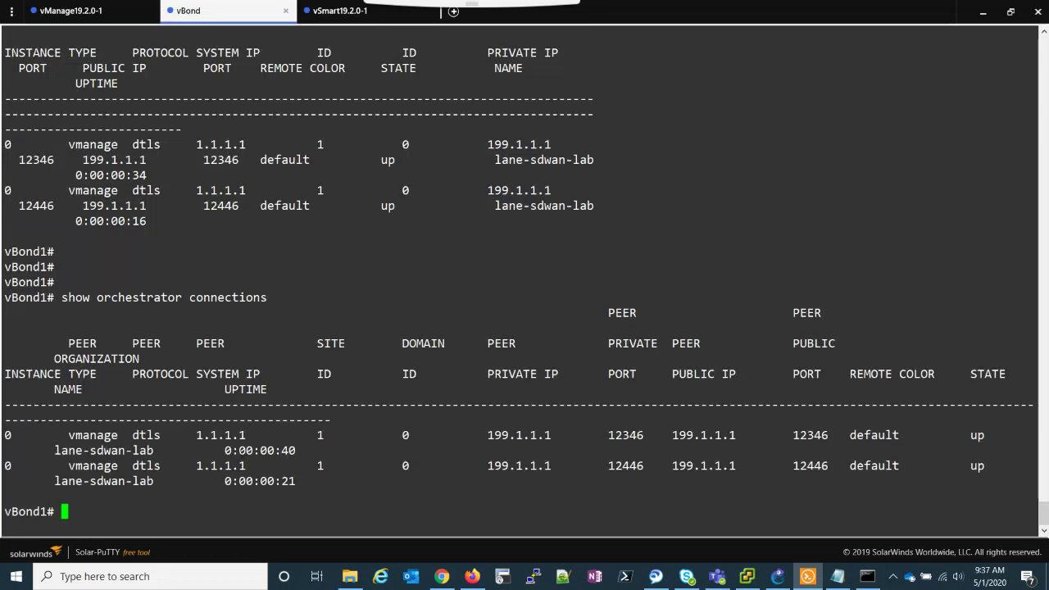
{"action": "key", "text": "Return"}
{"action": "key", "text": "Return"}
{"action": "key", "text": "Return"}
{"action": "key", "text": "Return"}
{"action": "key", "text": "Return"}
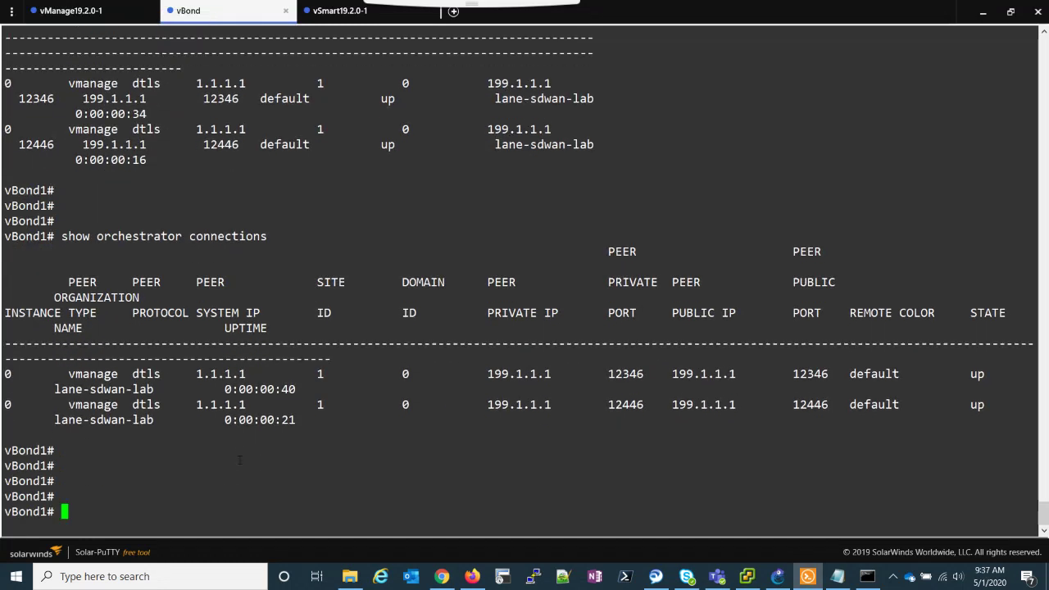
{"action": "key", "text": "Up"}
{"action": "key", "text": "Return"}
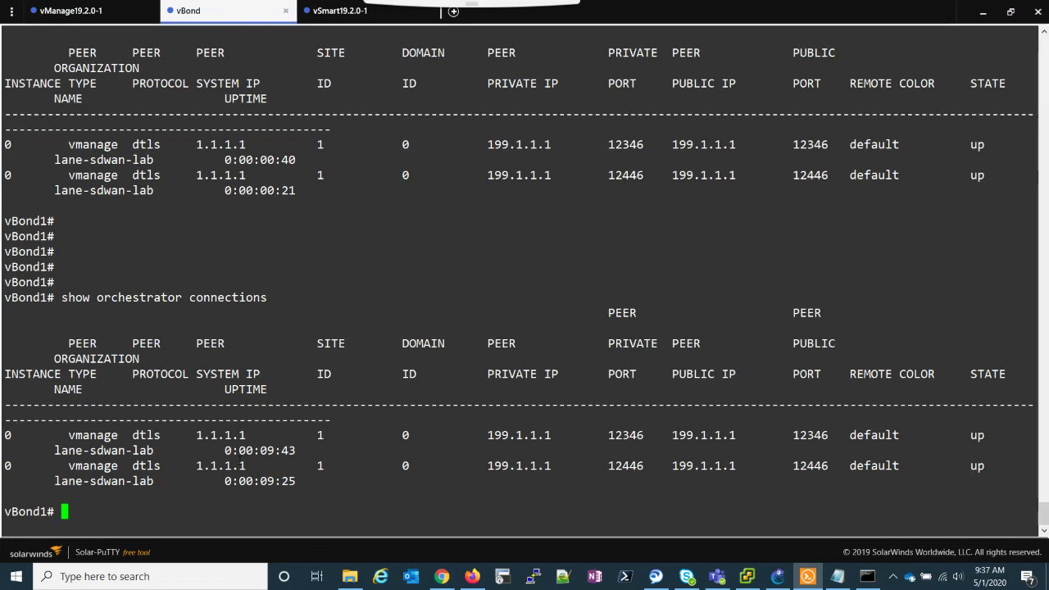
{"action": "key", "text": "Up"}
{"action": "key", "text": "Return"}
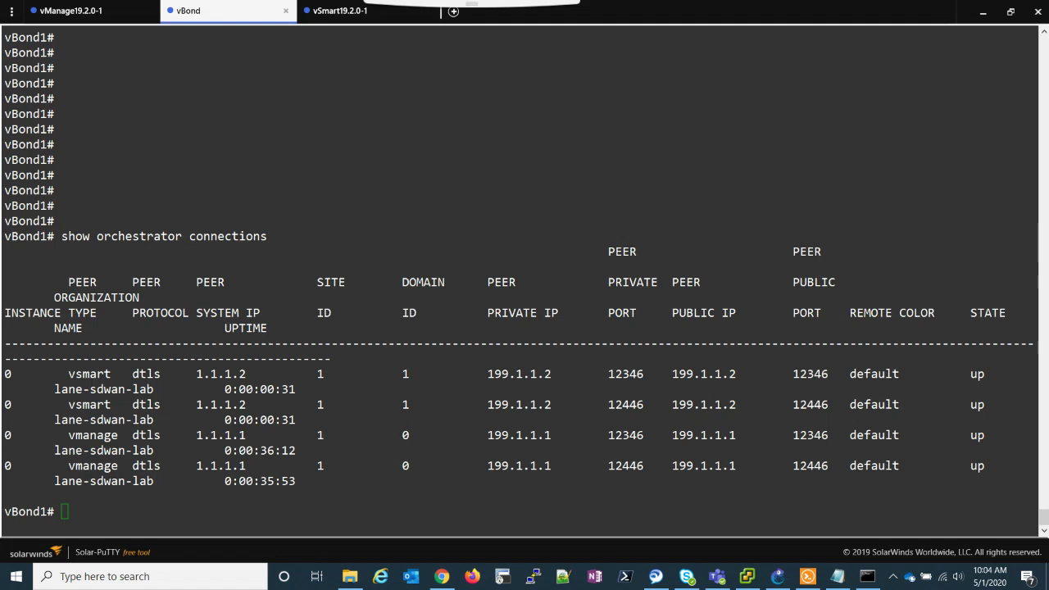
Display vSmart's running configuration with sh run and page through to the end.
{"action": "left_click", "coordinate": [335, 11]}
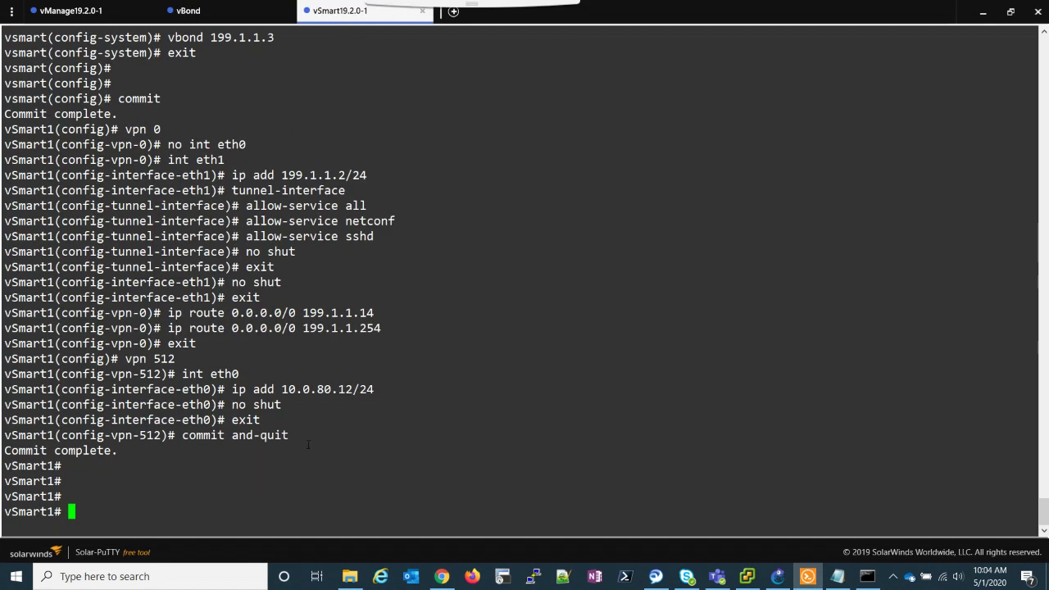
{"action": "key", "text": "Return"}
{"action": "key", "text": "Return"}
{"action": "key", "text": "Return"}
{"action": "key", "text": "Return"}
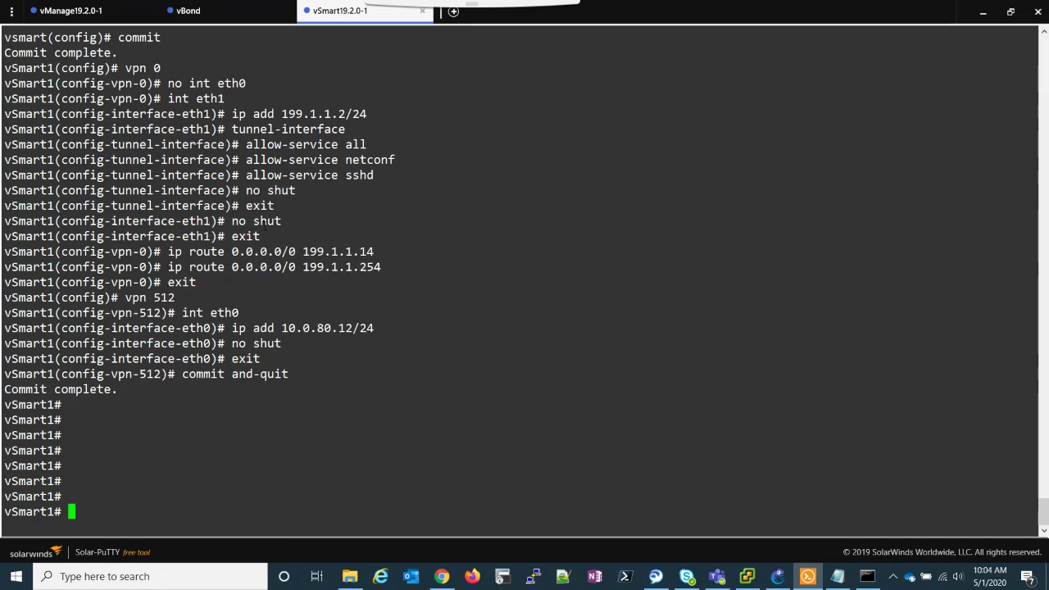
{"action": "left_click_drag", "start_coordinate": [295, 190], "coordinate": [232, 129]}
{"action": "left_click", "coordinate": [195, 512]}
{"action": "type", "text": "sh run"}
{"action": "key", "text": "Return"}
{"action": "key", "text": "space"}
{"action": "key", "text": "space"}
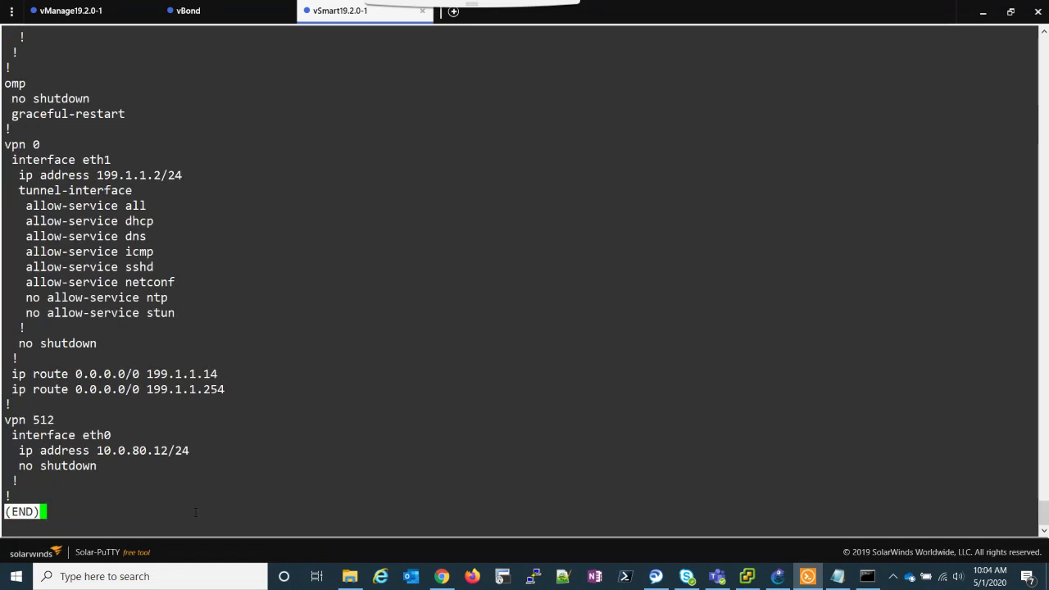
{"action": "key", "text": "q"}
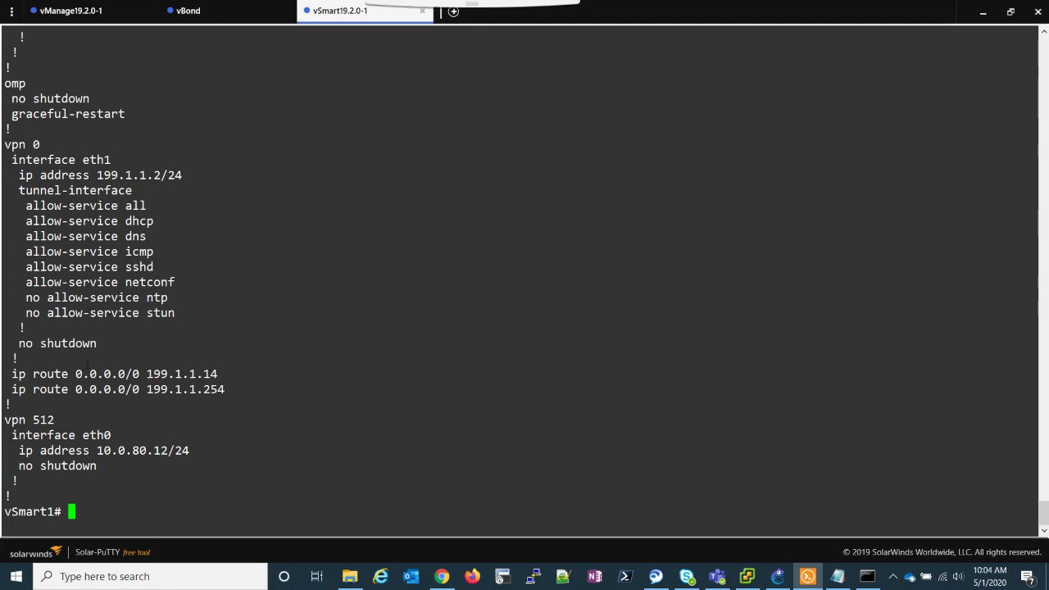
Highlight vSmart's interface eth1 and tunnel-interface lines, then check vBond's two vSmart DTLS sessions.
{"action": "left_click_drag", "start_coordinate": [12, 159], "coordinate": [83, 159]}
{"action": "left_click_drag", "start_coordinate": [132, 190], "coordinate": [18, 190]}
{"action": "left_click", "coordinate": [18, 190]}
{"action": "left_click", "coordinate": [204, 11]}
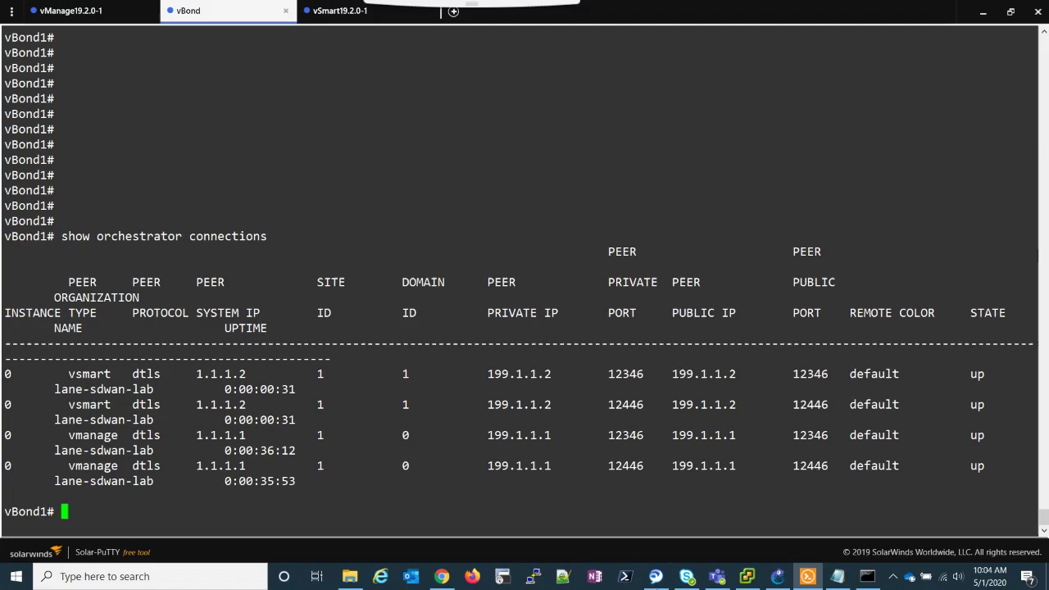
{"action": "left_click", "coordinate": [442, 576]}
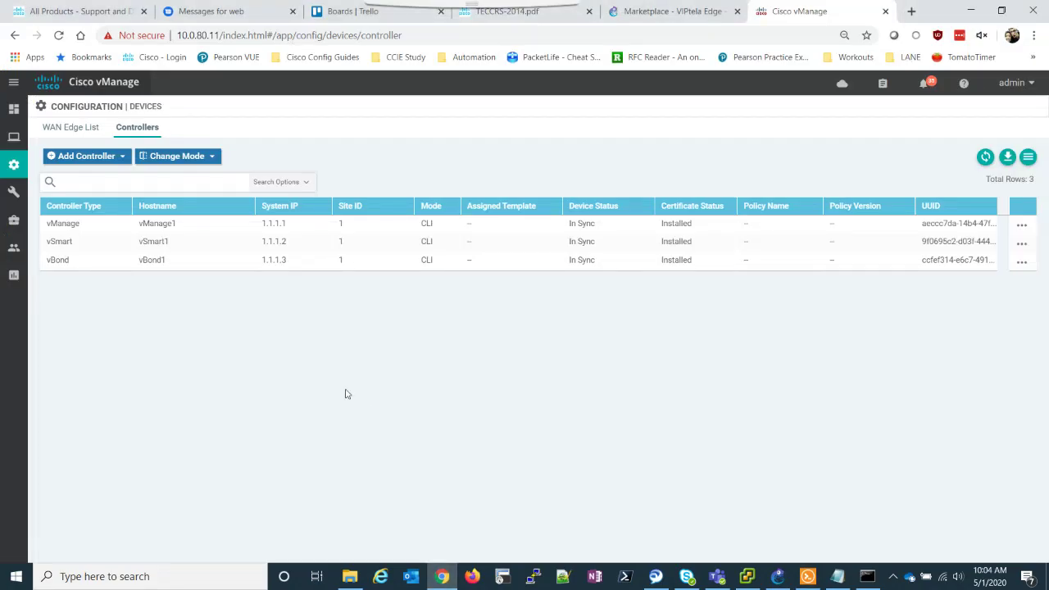